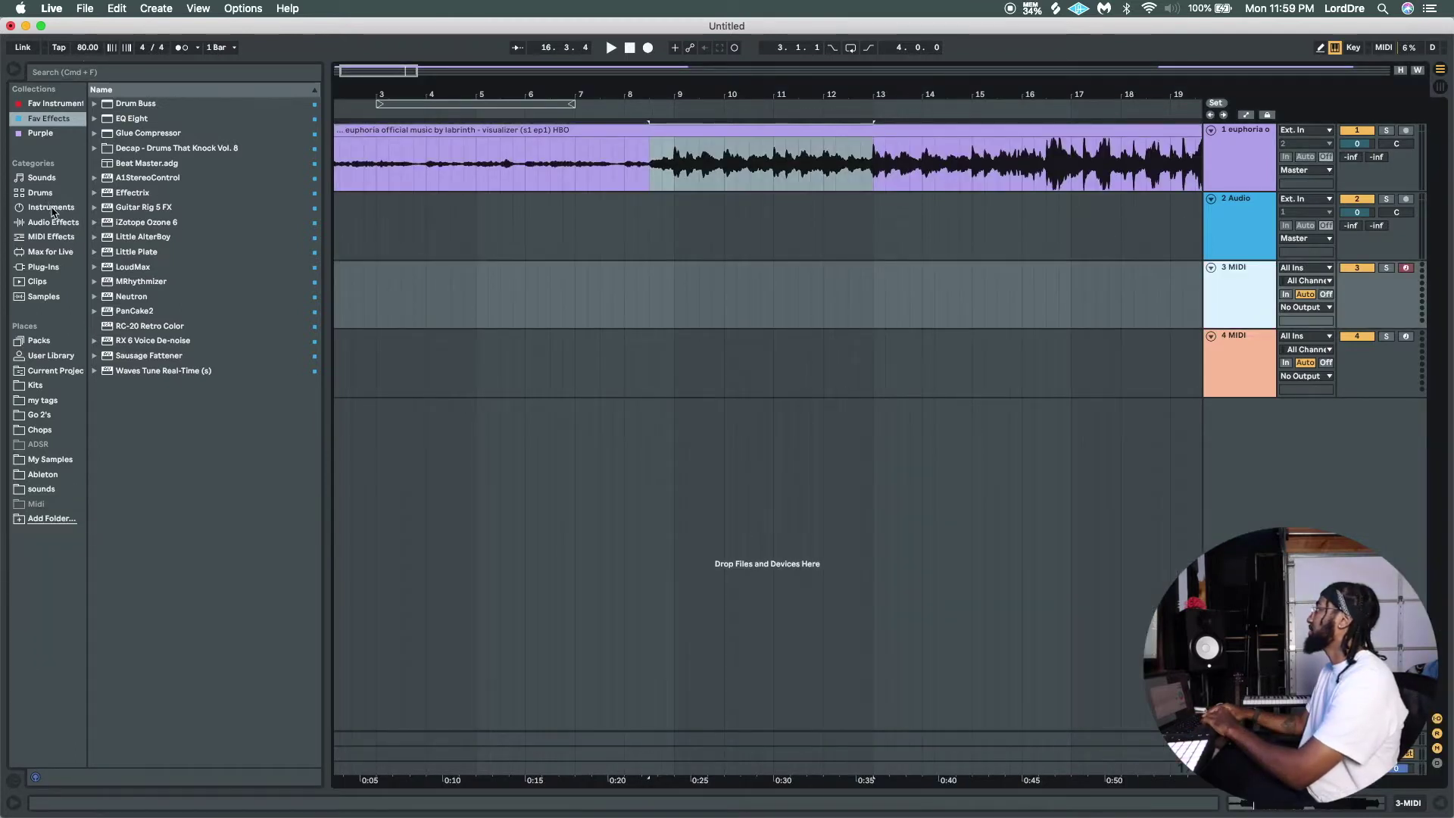
Add Simpler to the third MIDI track and load the selected section of the euphoria audio clip as its sample
left_click(51, 207)
double_click(141, 237)
left_click_drag(767, 131, 212, 696)
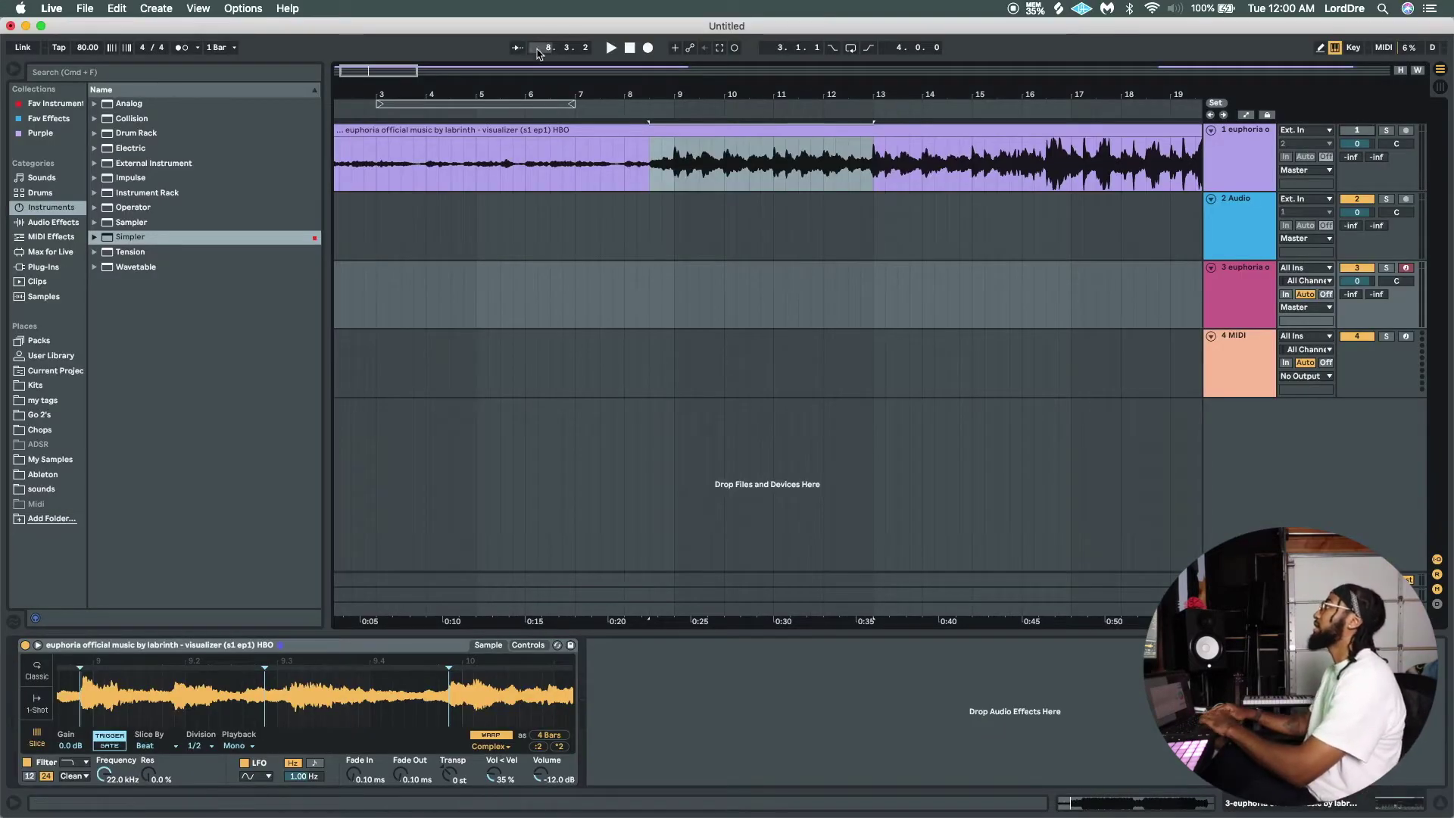
left_click_drag(399, 70, 399, 39)
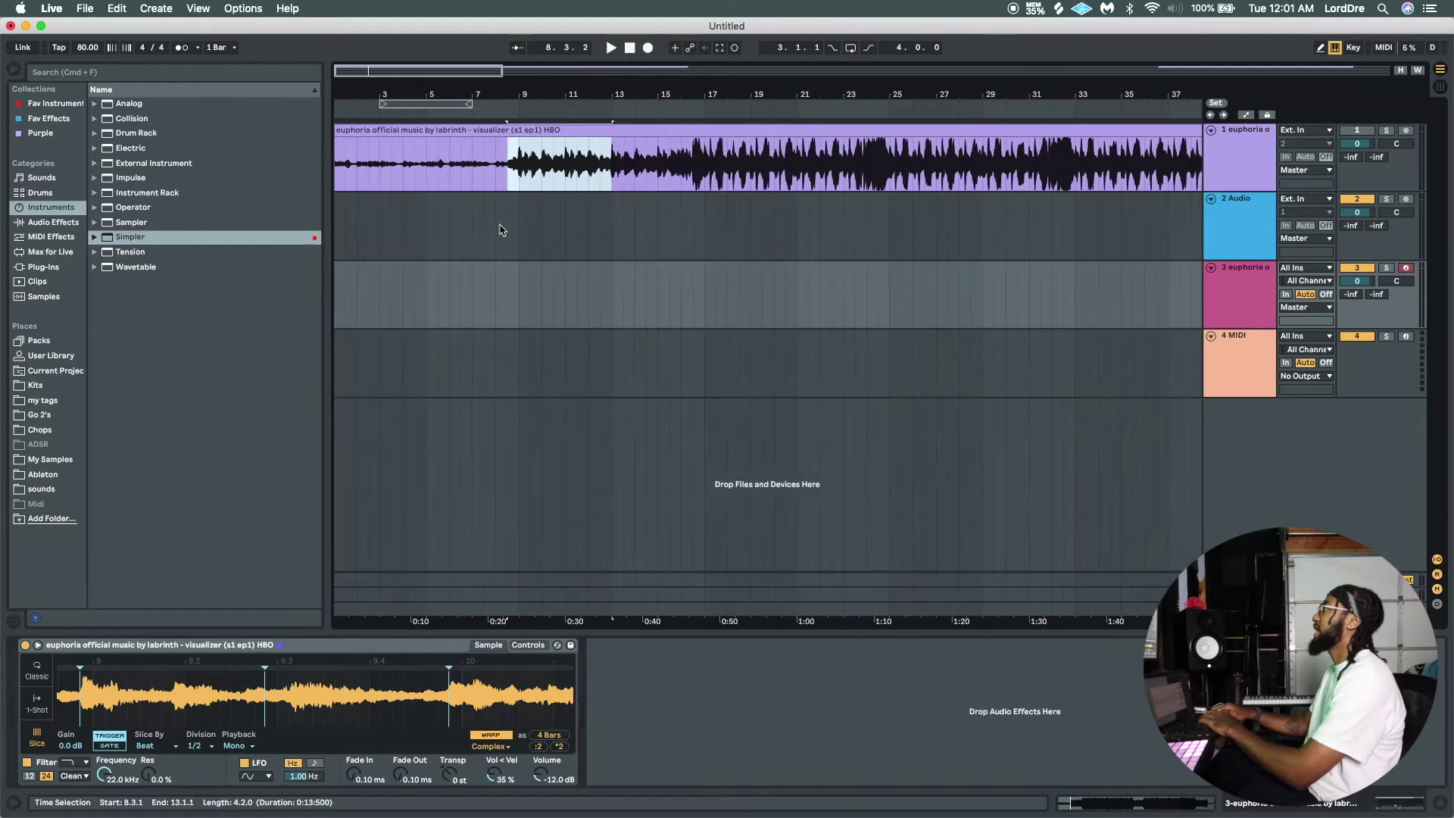
left_click(428, 229)
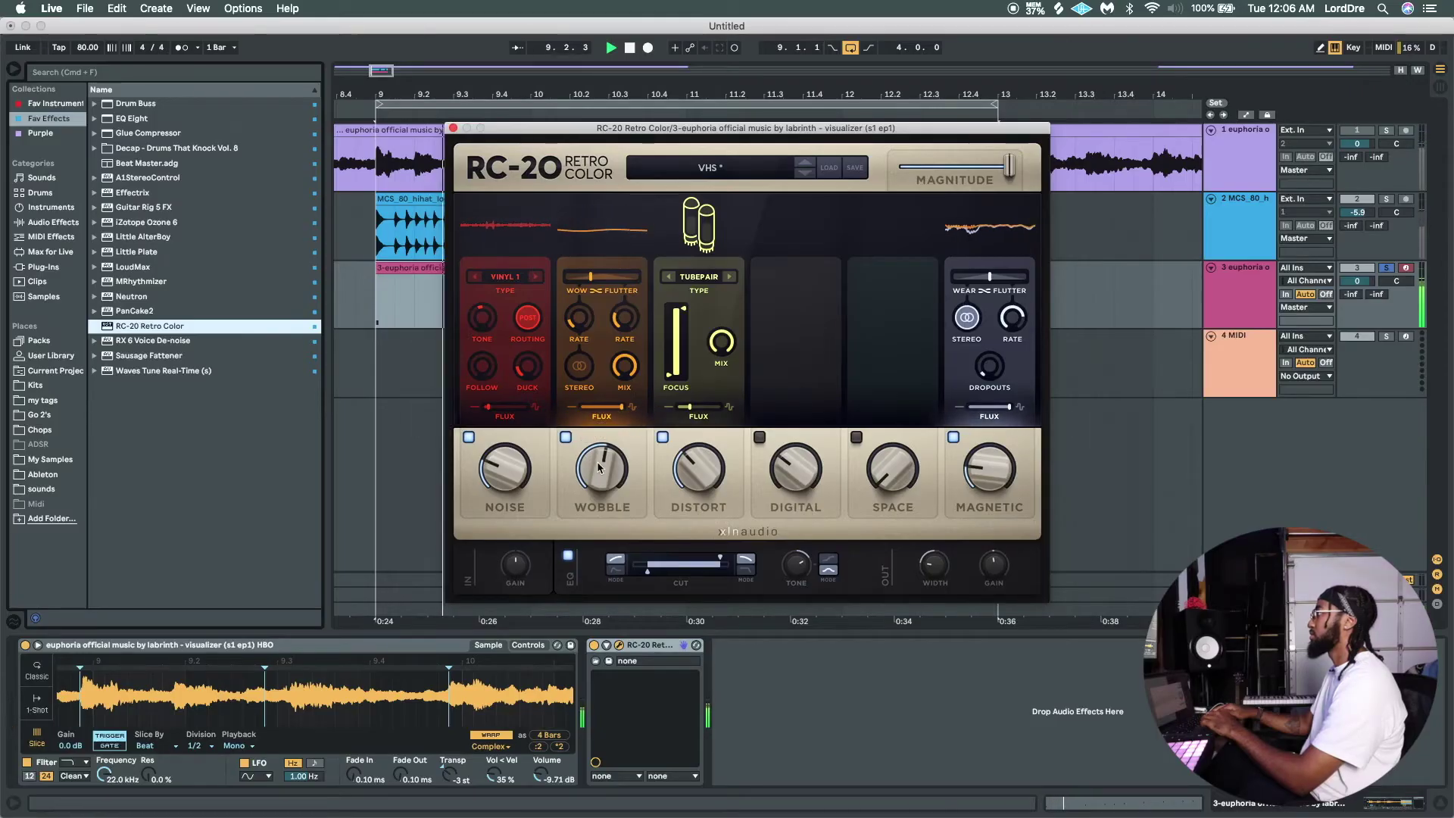
Lower the Wobble amount and its Flux in RC-20 Retro Color on the Simpler track
left_click_drag(598, 467, 598, 555)
mouse_move(593, 412)
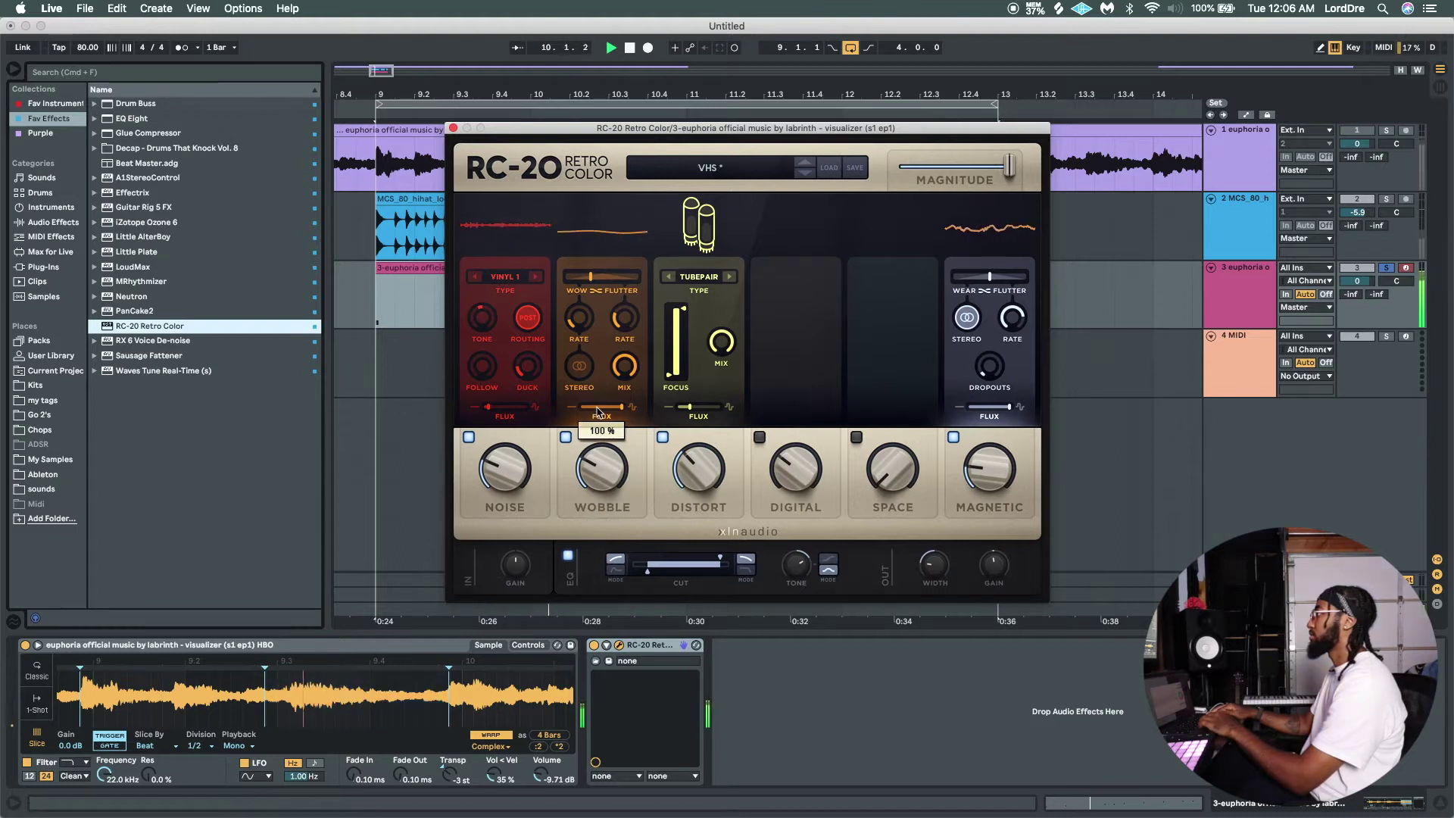
left_click_drag(588, 413, 588, 415)
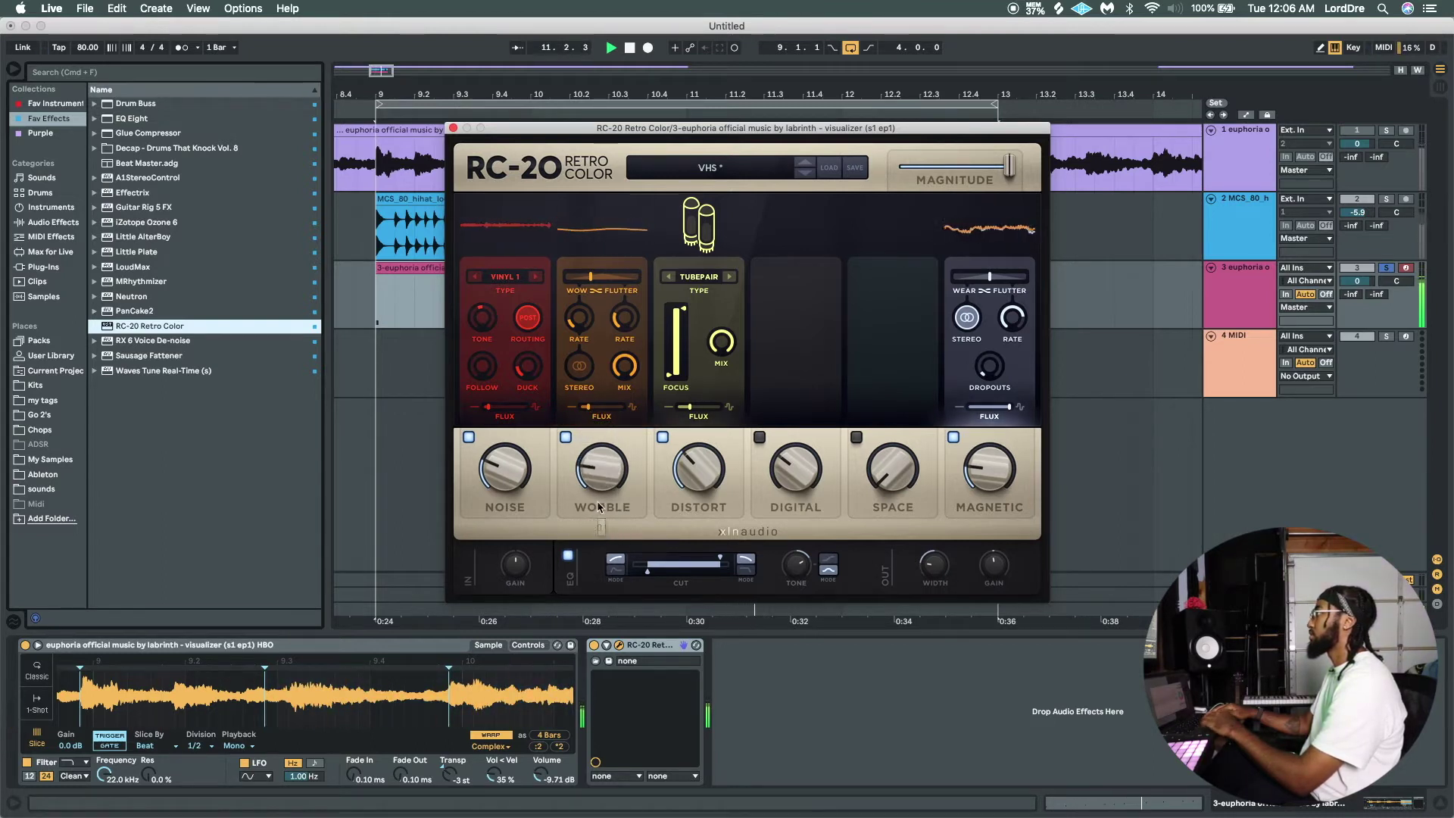
left_click(661, 440)
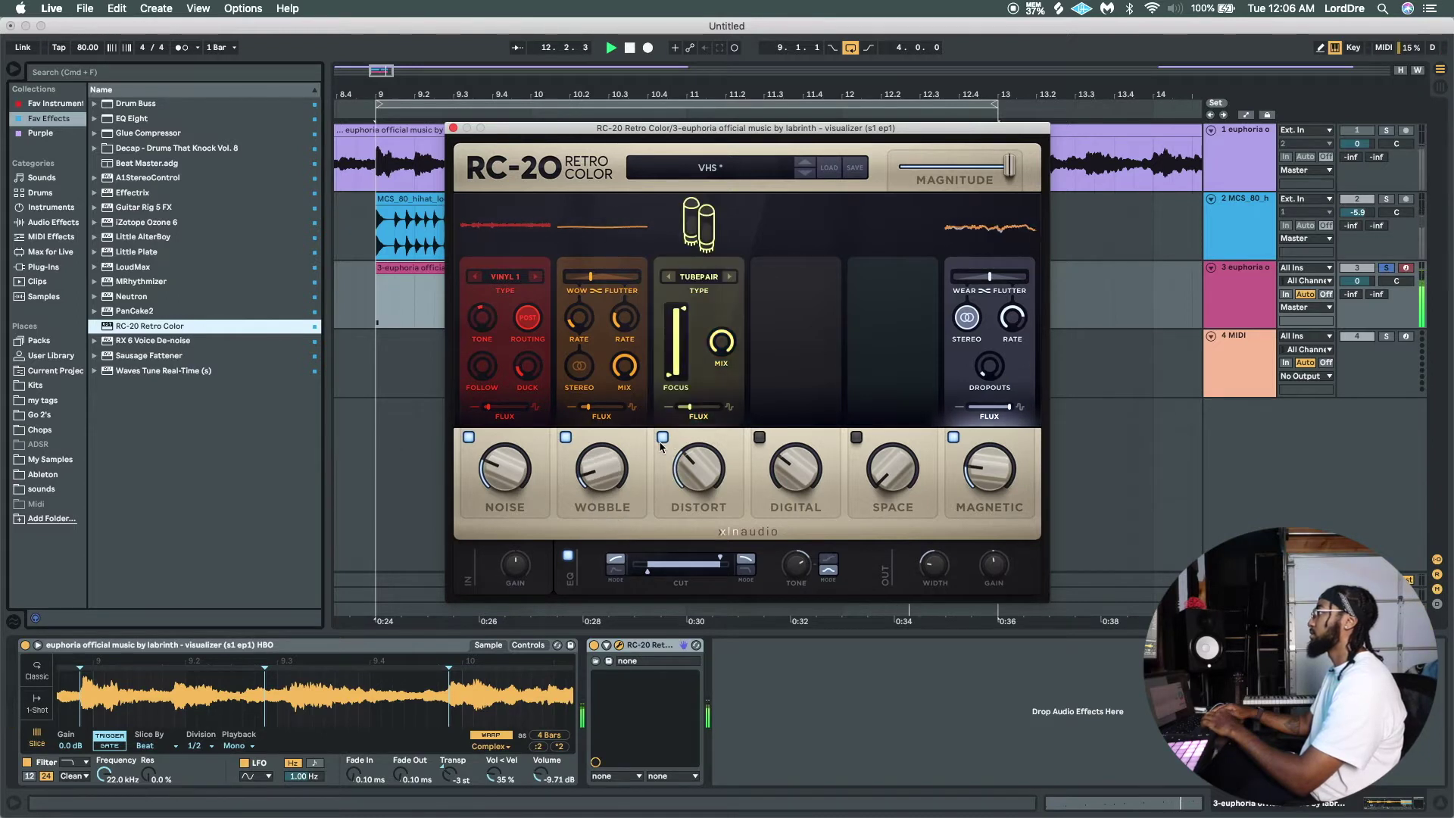
Enable the Space module at 18 % in RC-20 and toggle the effect's bypass with its window closed
left_click(857, 437)
left_click_drag(892, 470, 907, 318)
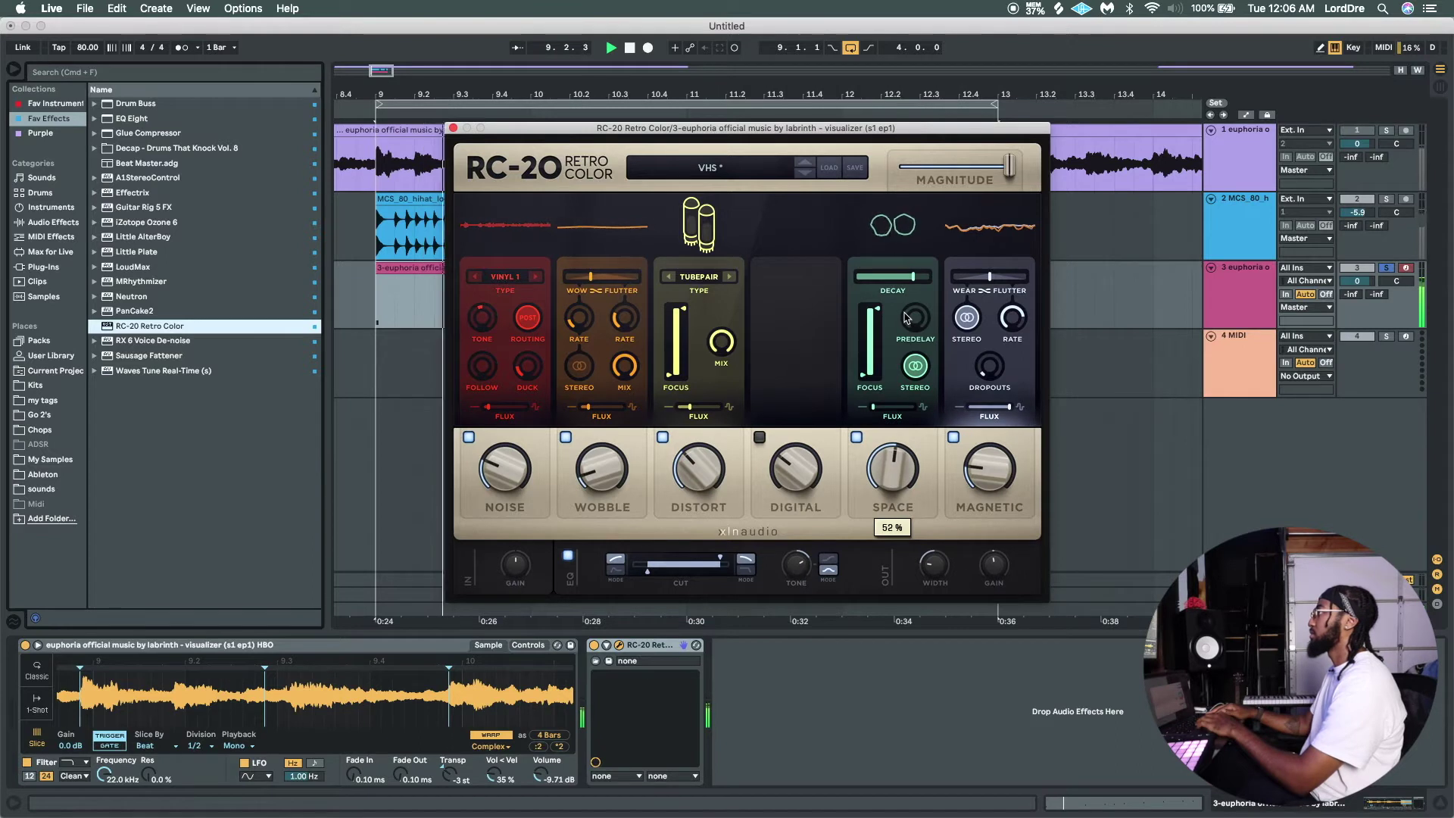
left_click_drag(896, 415, 896, 416)
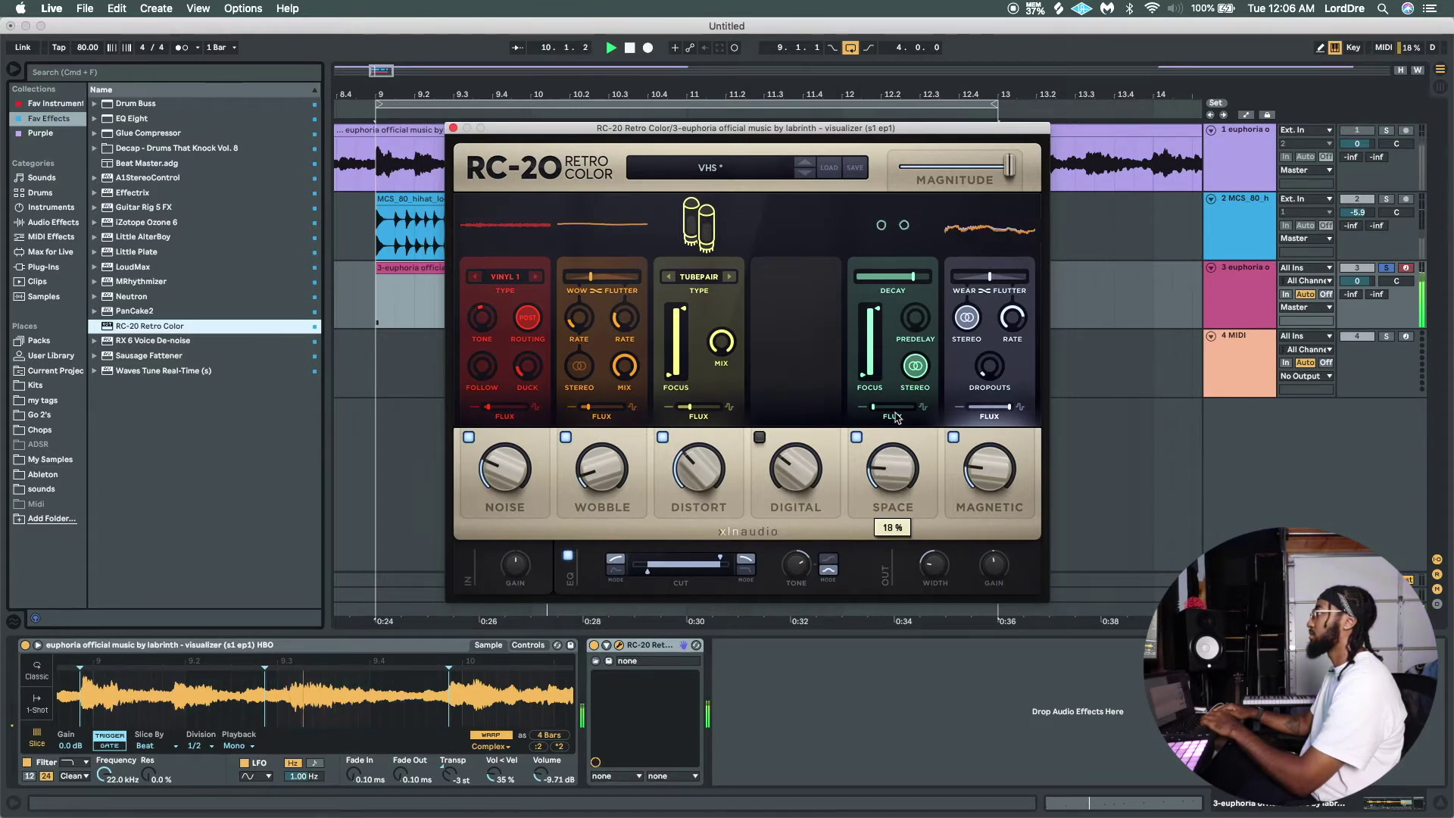
left_click(453, 128)
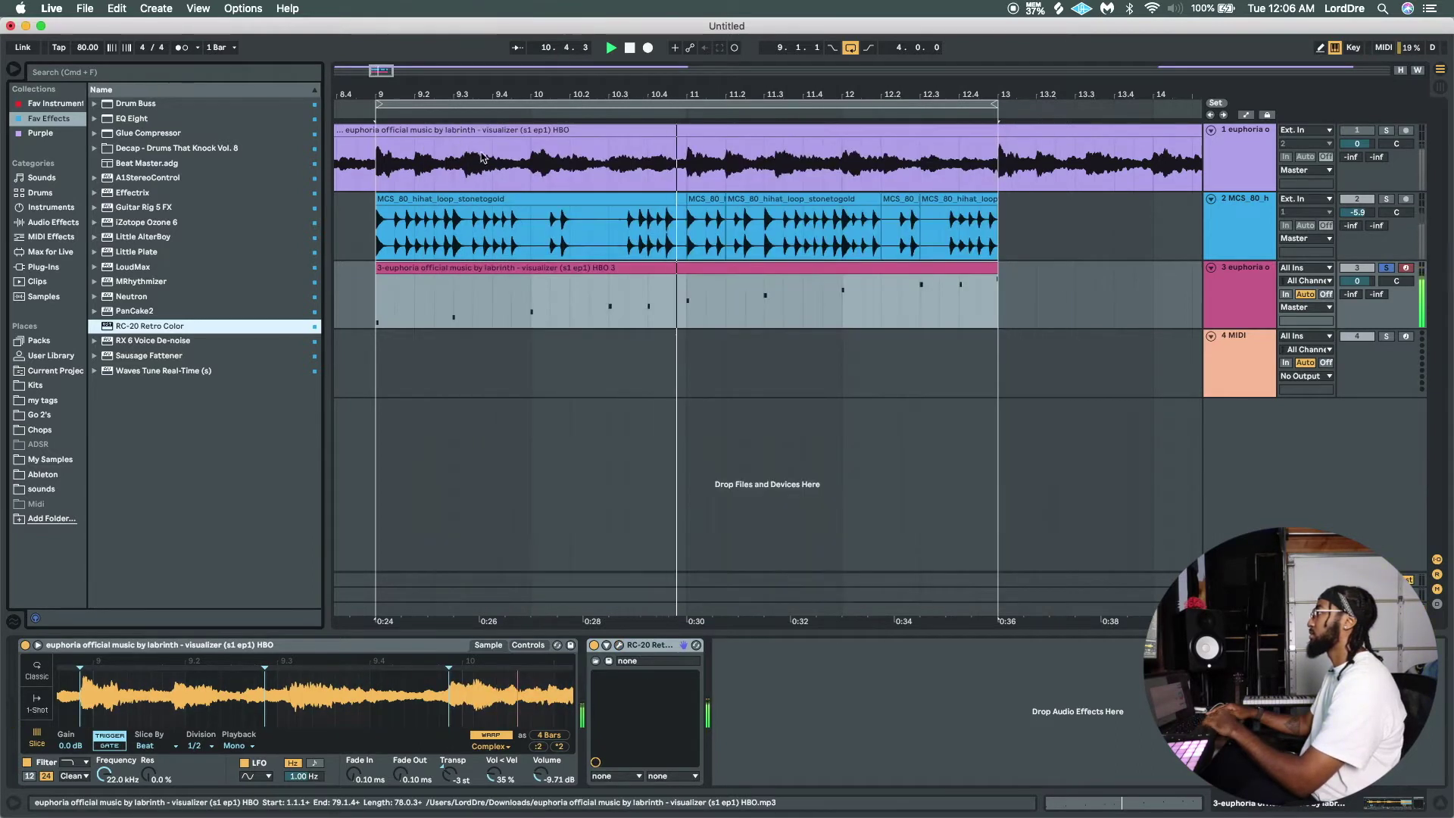
left_click(594, 648)
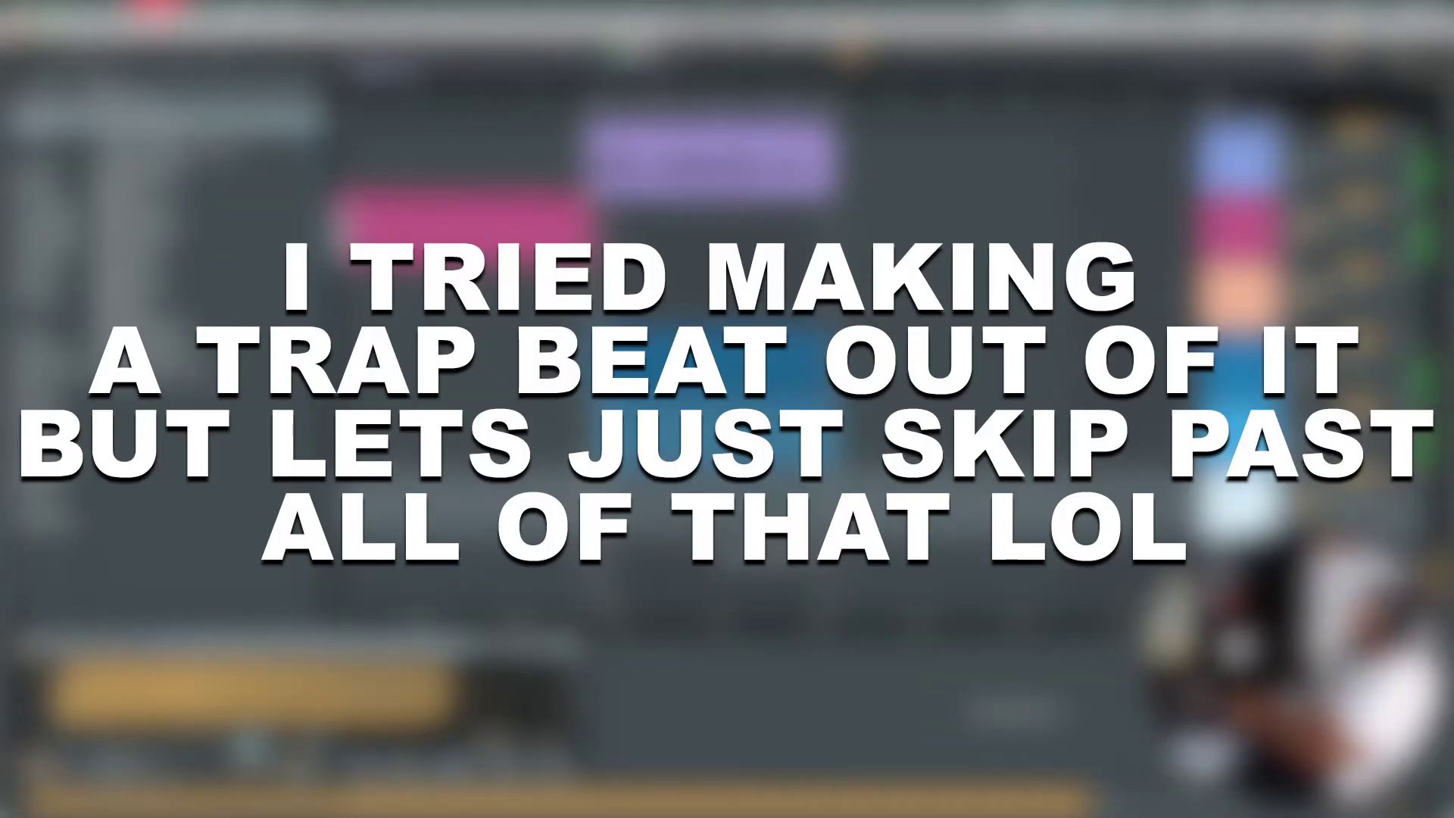
Add an audio track for the hat loop and adjust the gain of the lh_drum_loop_blues_hats_80 clip
key("super+t")
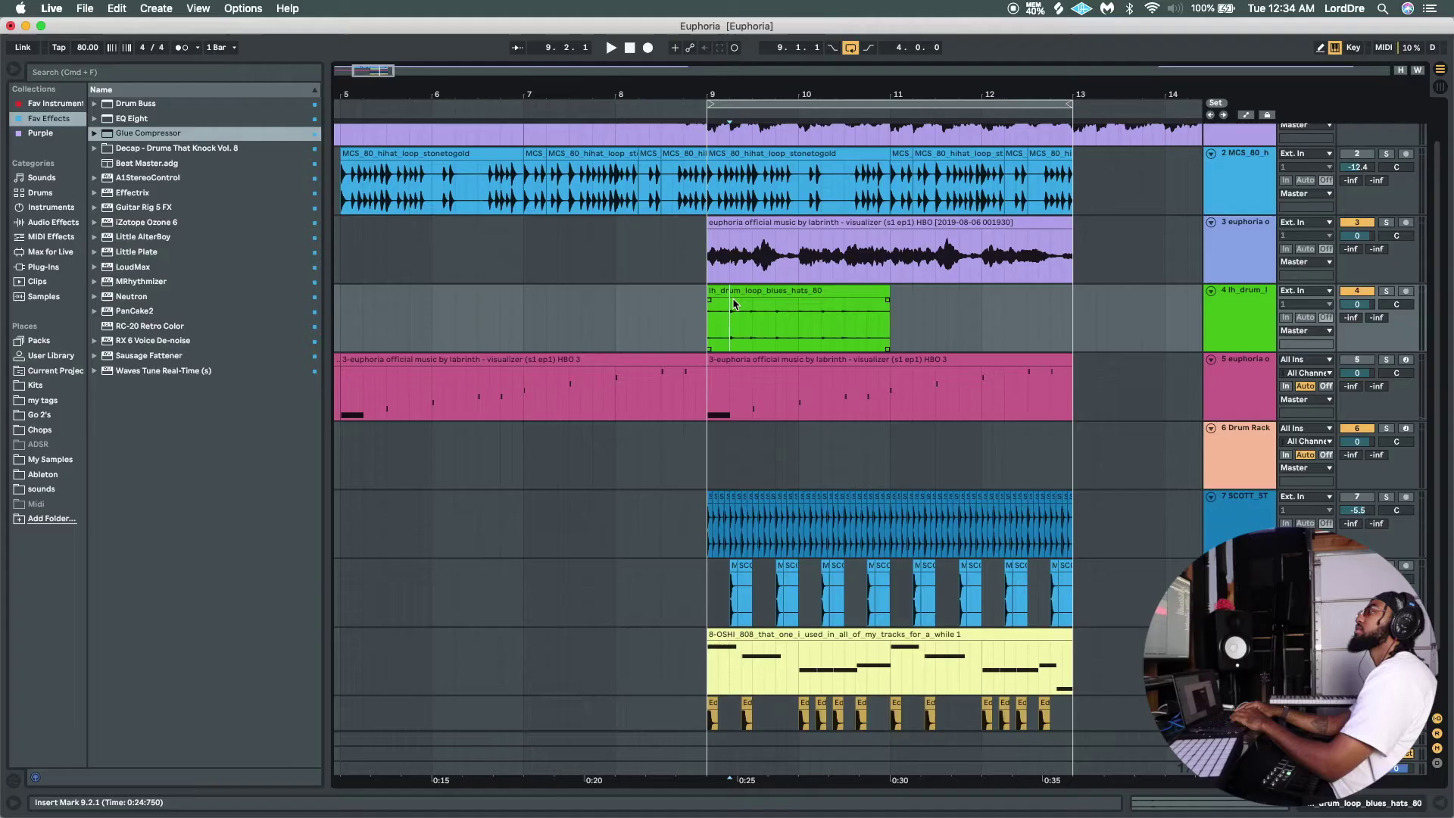
left_click(721, 302)
double_click(739, 302)
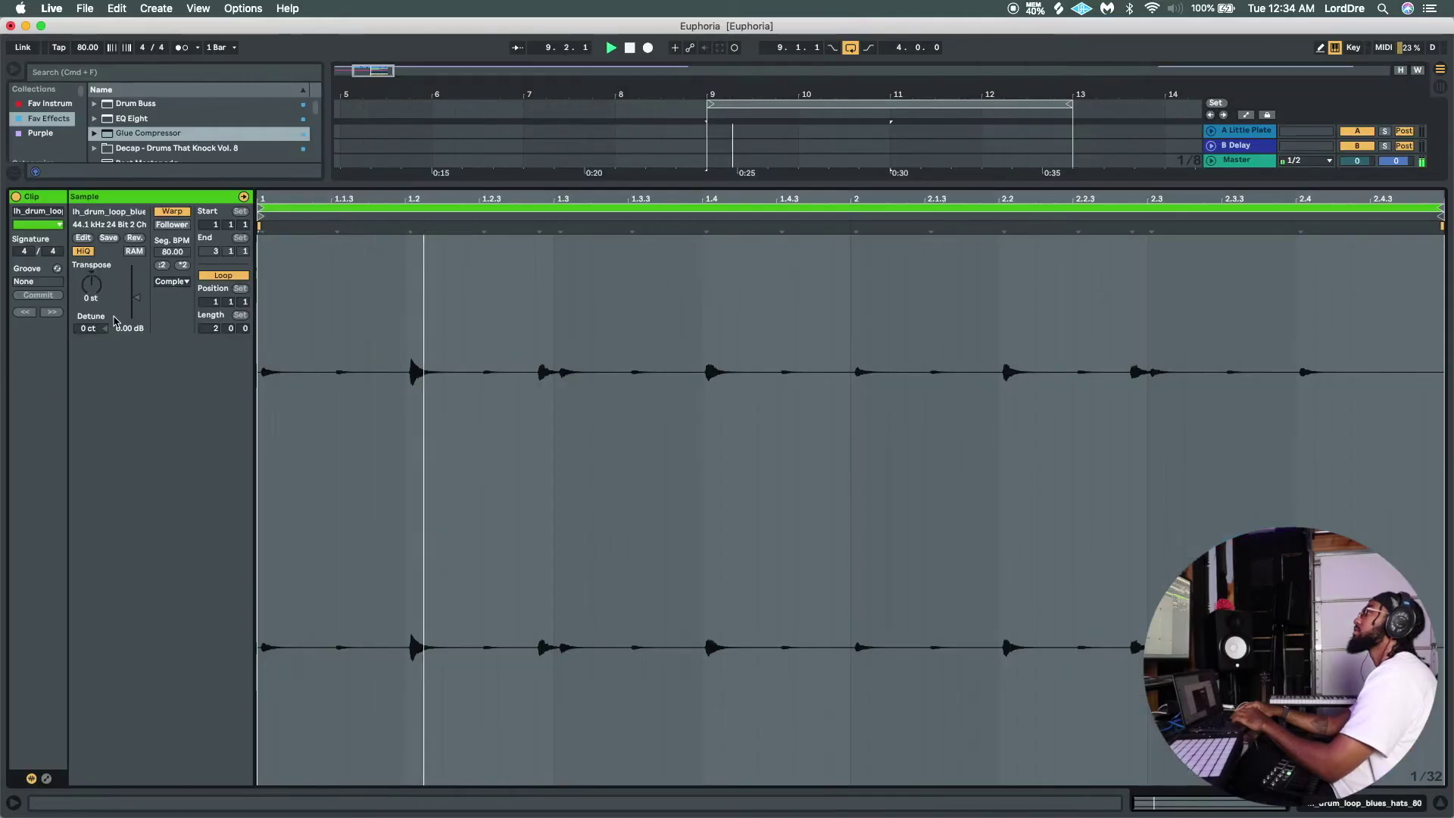
left_click_drag(140, 299, 140, 296)
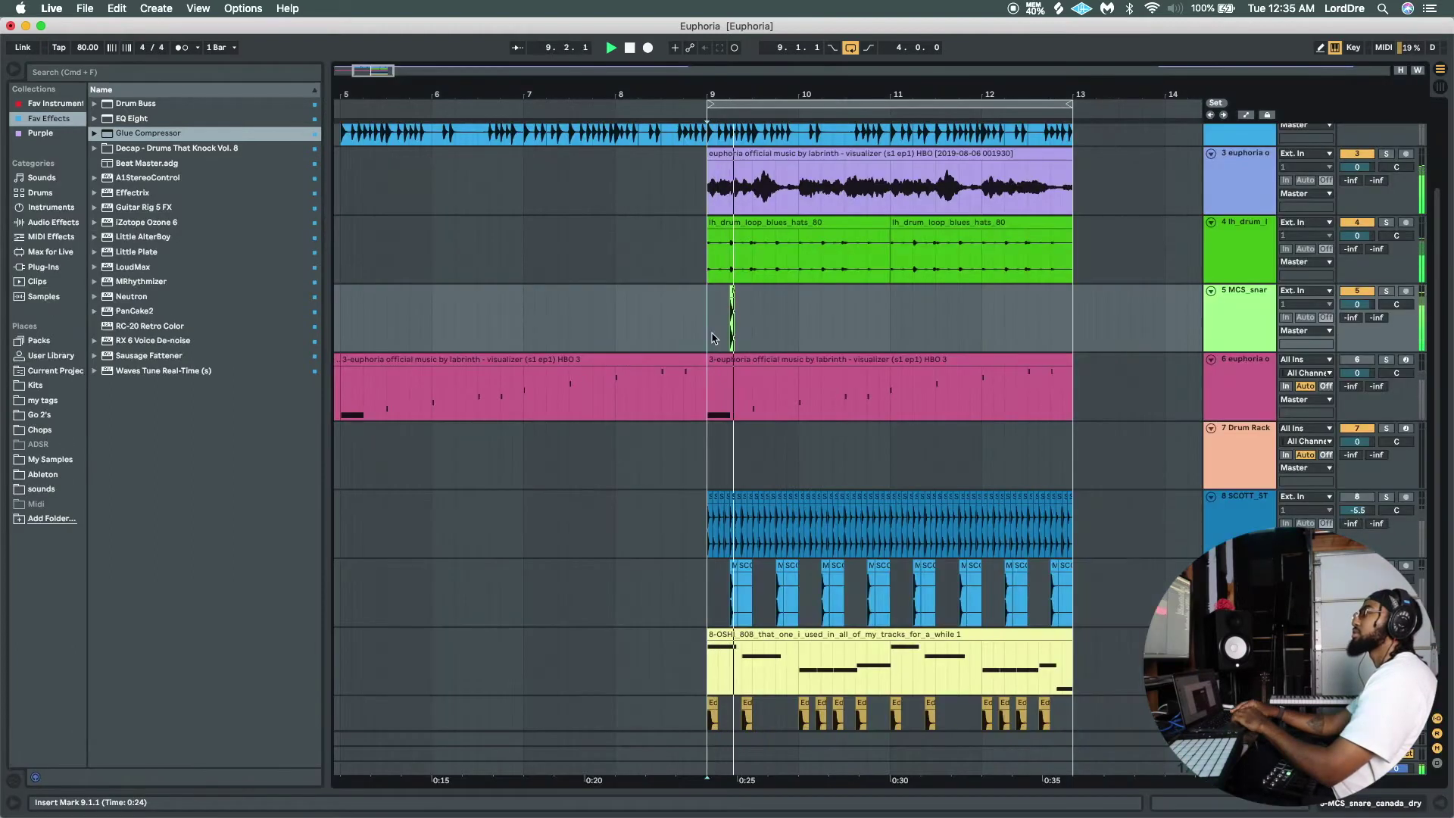
Repeat the MCS snare hit every half bar from bar 9 up to bar 13 by duplicating its time range
left_click(711, 339)
key("super+d")
key("super+d")
key("super+d")
key("super+d")
key("super+d")
key("super+d")
key("super+d")
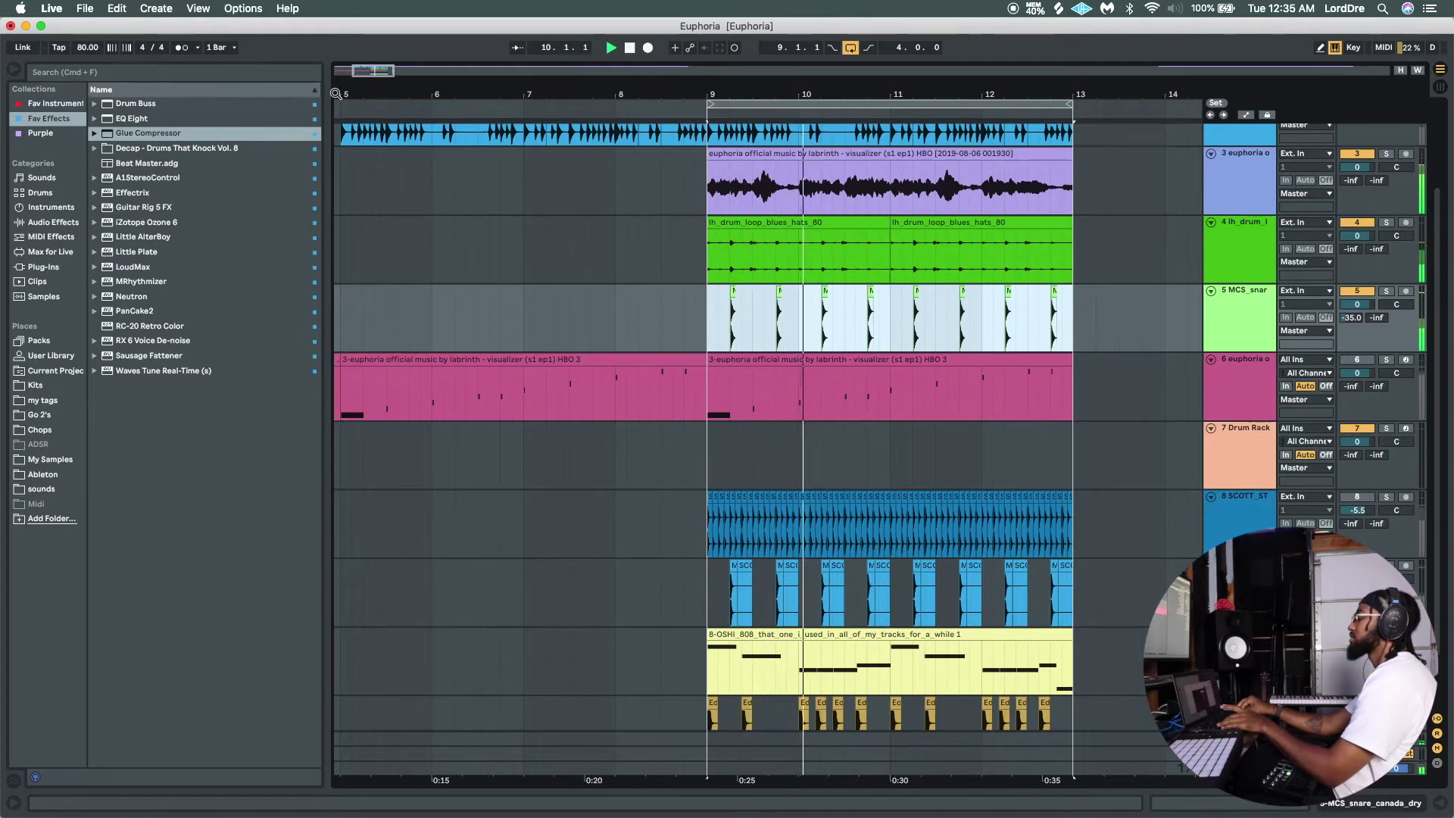
left_click(87, 48)
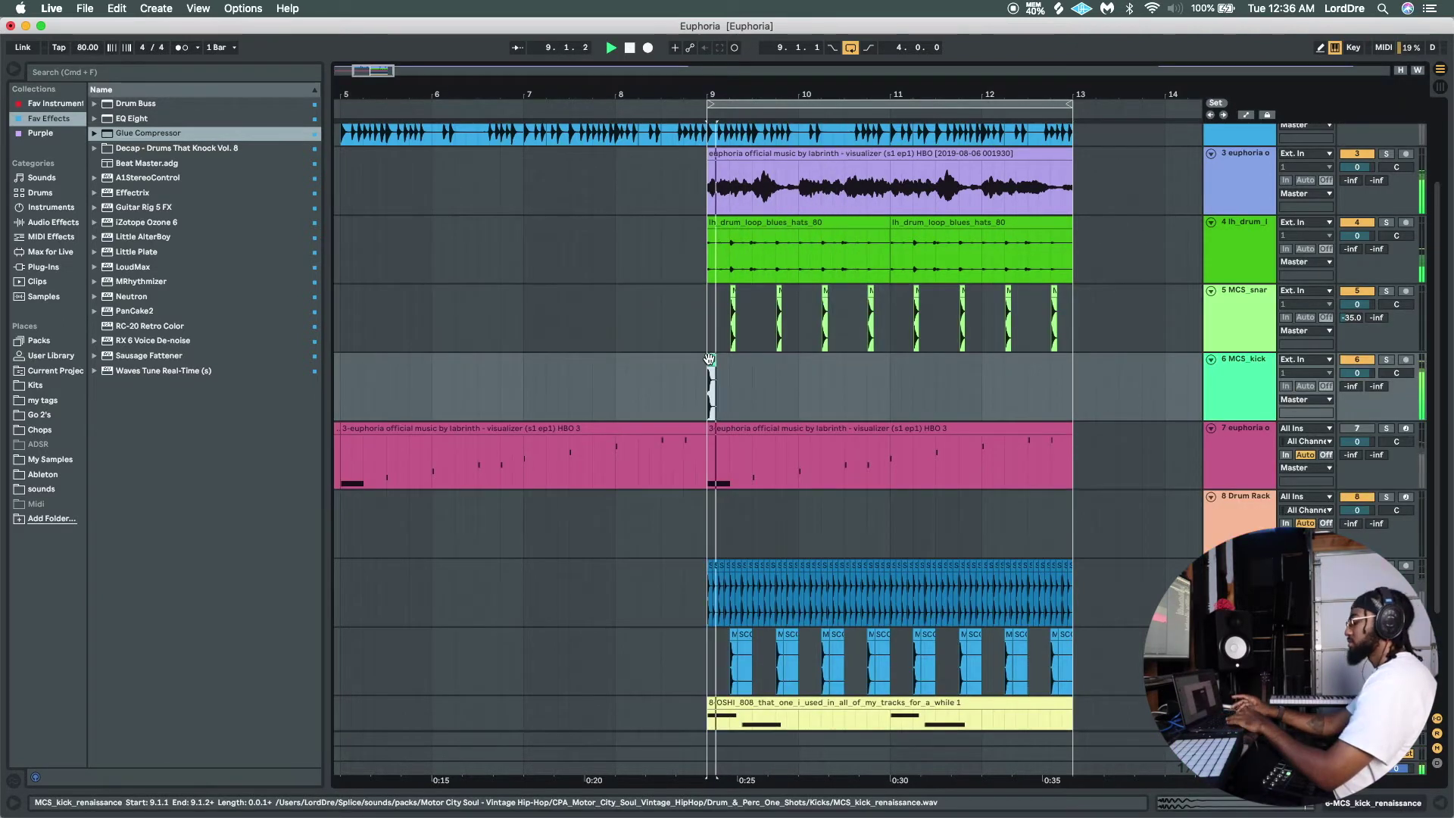
Build the kick pattern by copying the MCS_kick_renaissance clip along its track, and toggle the MCS_80 hi-hat track's activation
left_click_drag(742, 367, 746, 369)
key("space")
left_click(748, 392)
key("super+v")
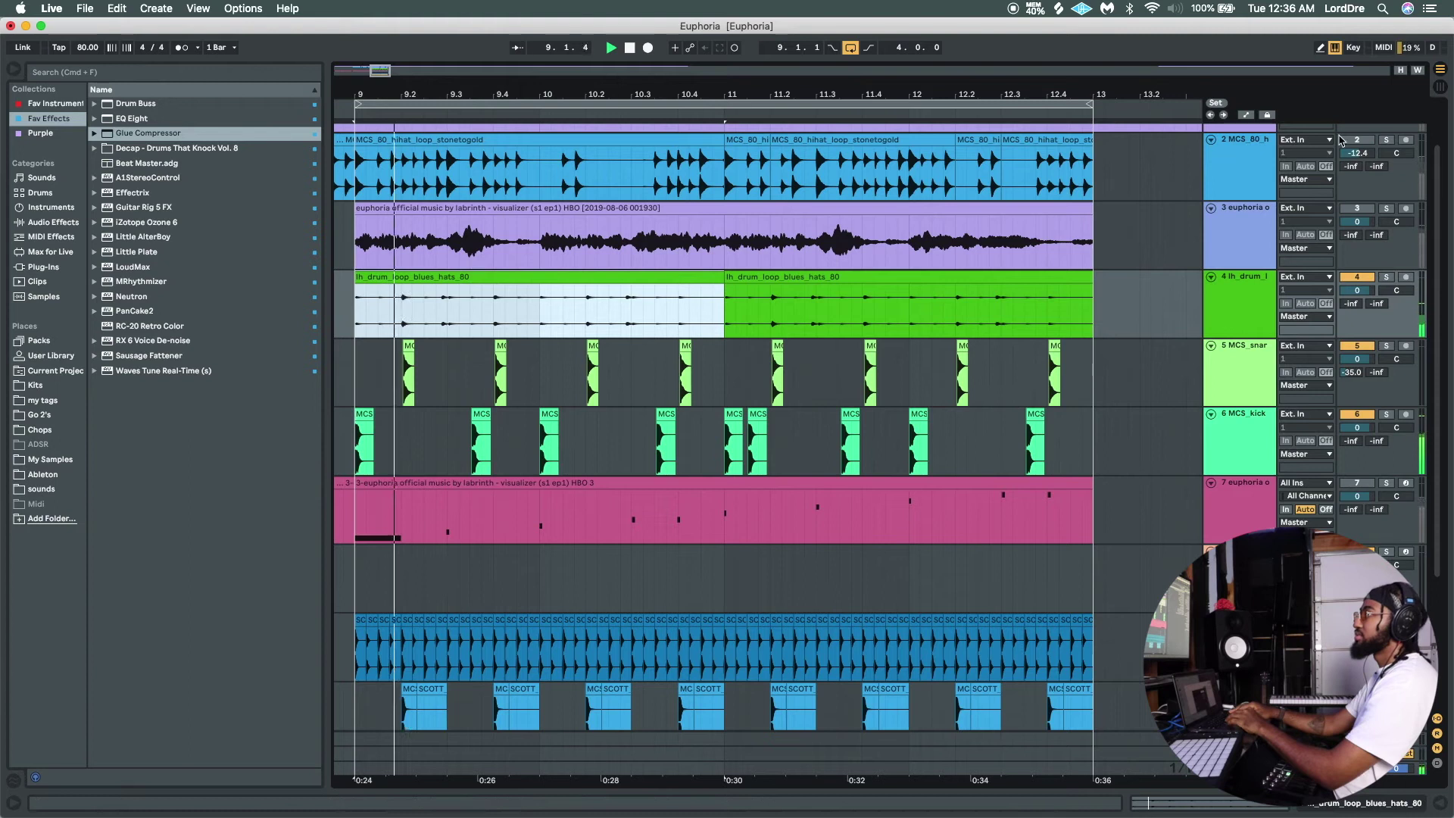
left_click(1355, 139)
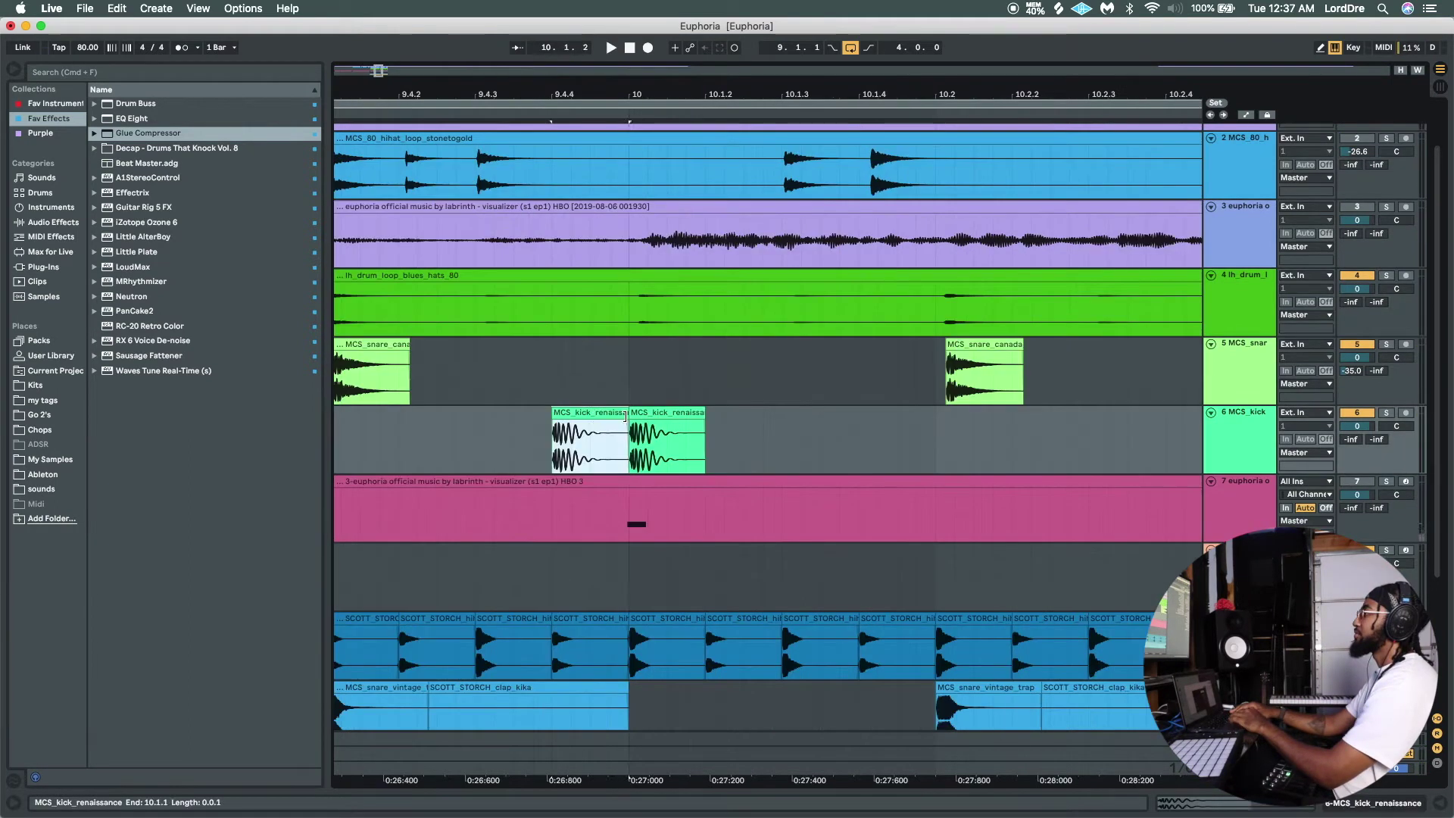
Place a copy of the MCS_kick_renaissance clip just before bar 10 and lower its clip gain to -15.1 dB
left_click(570, 415)
left_click_drag(570, 414, 602, 414)
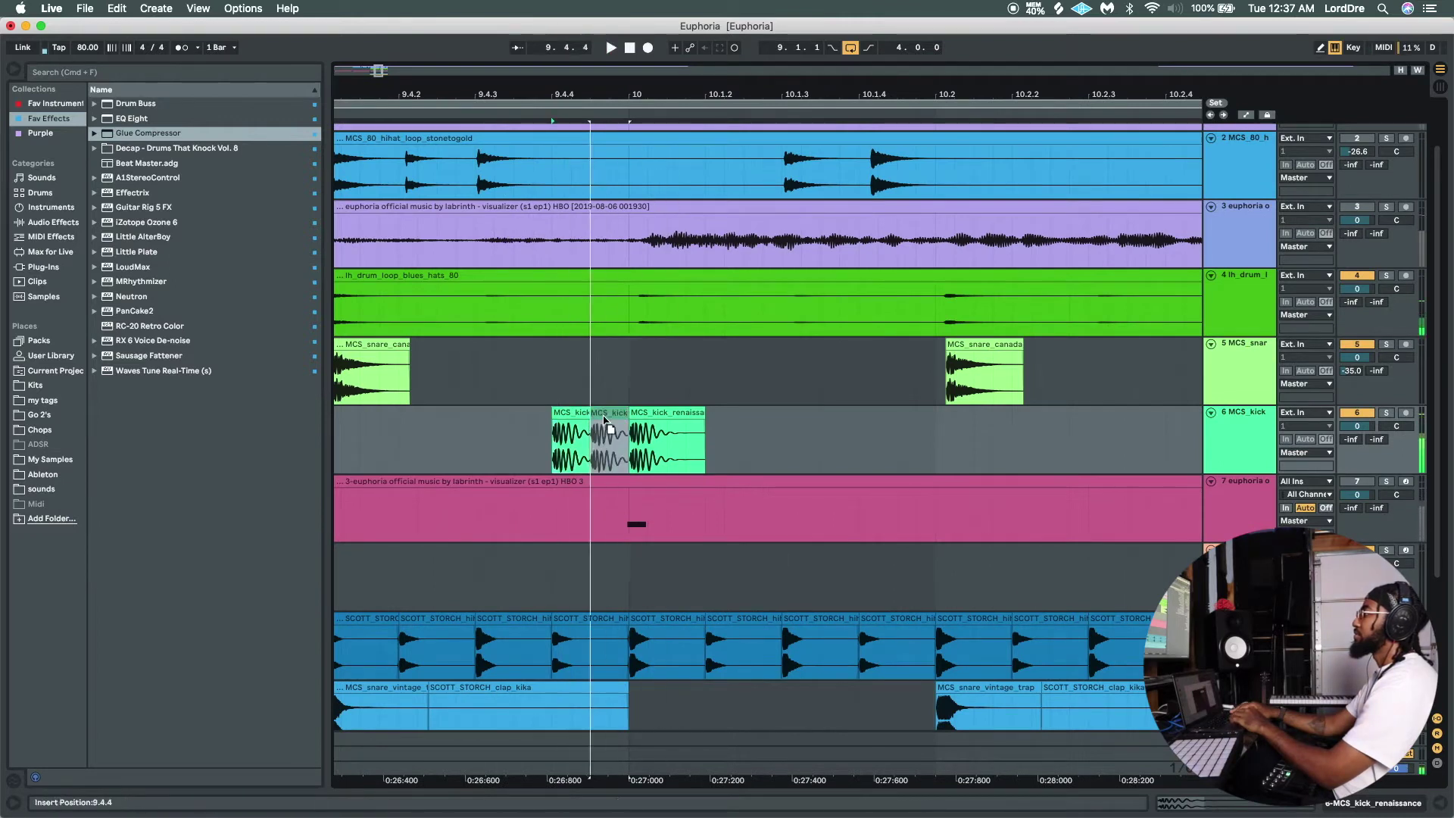
double_click(606, 414)
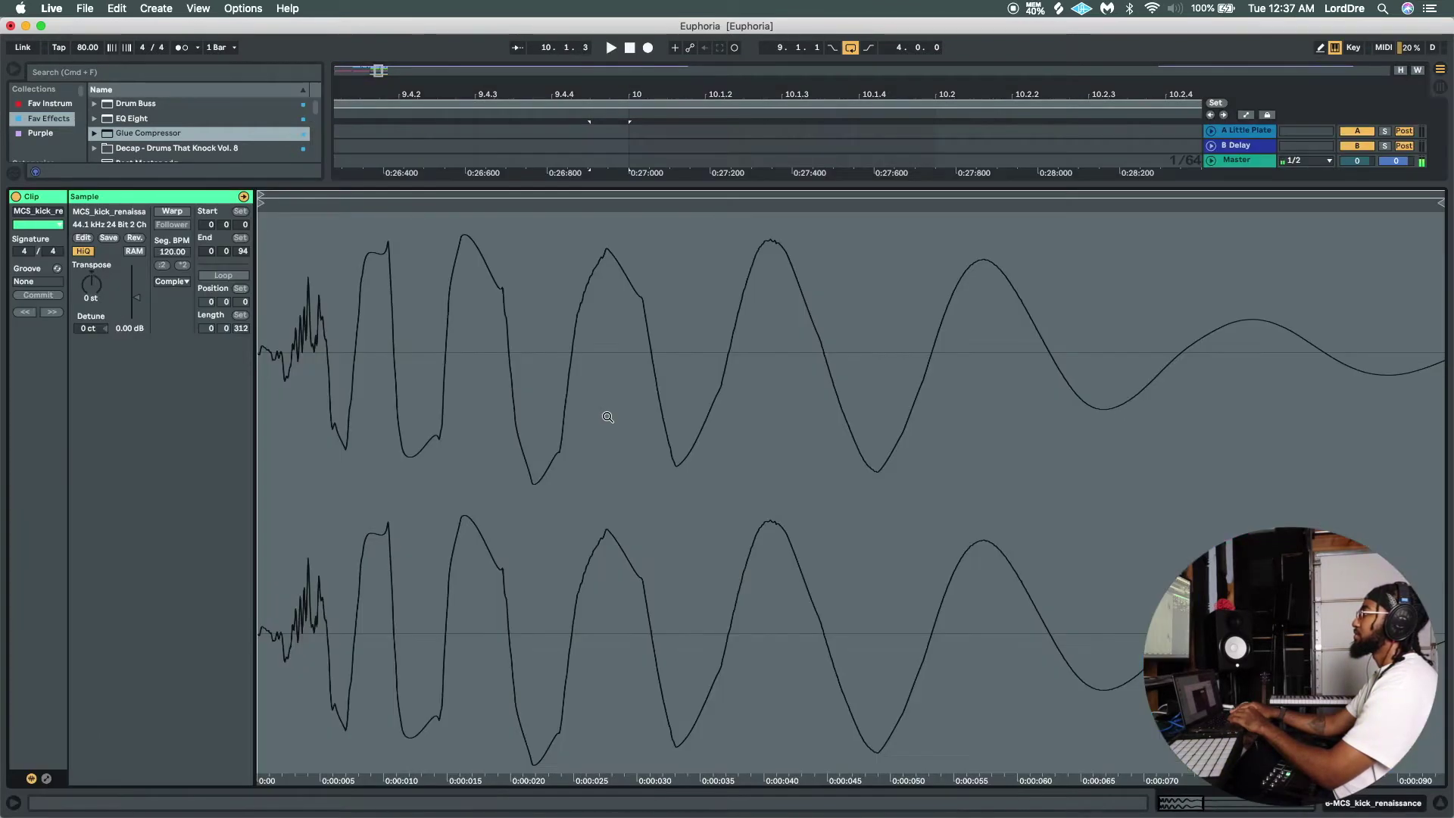
left_click_drag(137, 297, 139, 308)
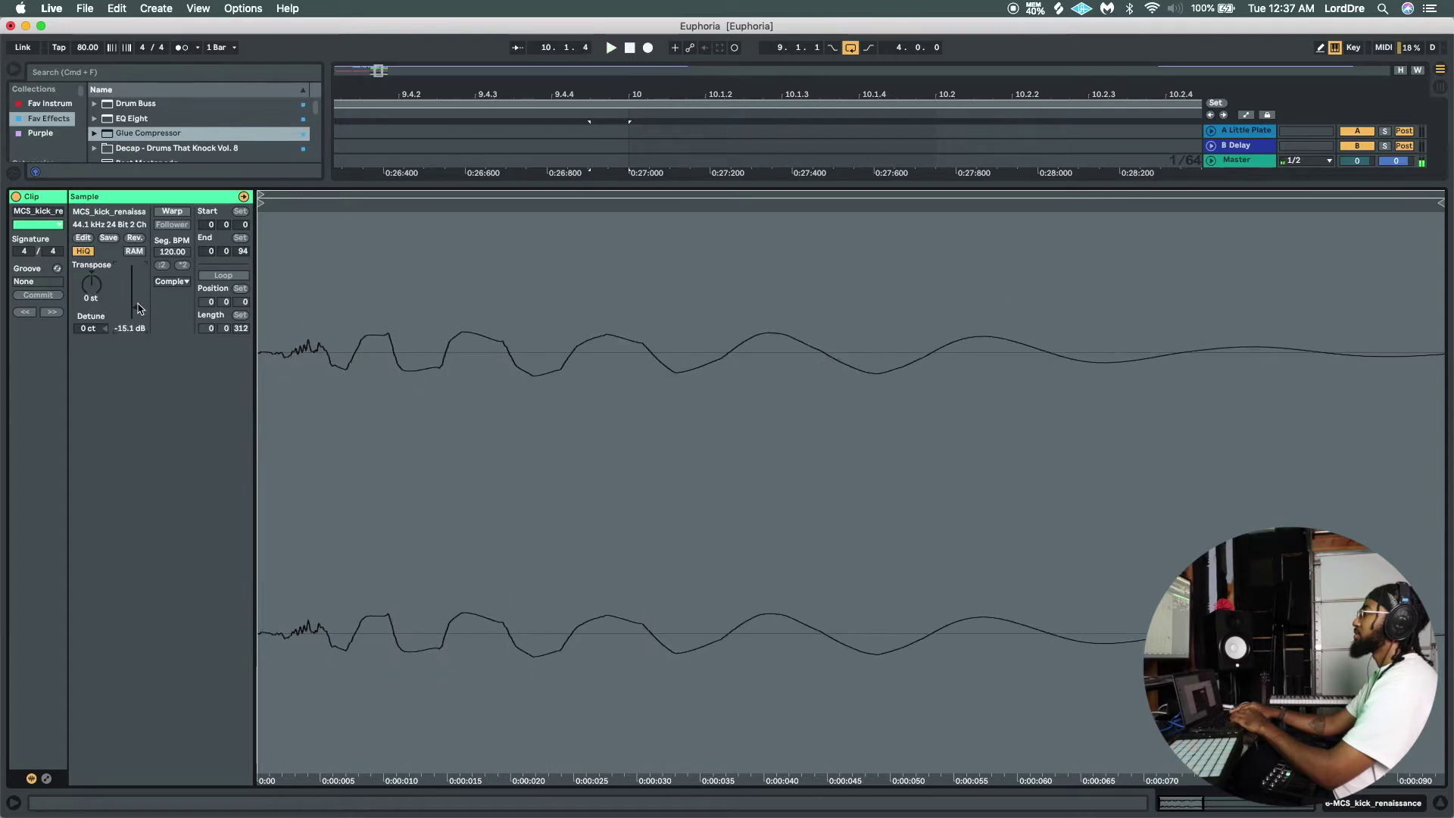
left_click(1440, 805)
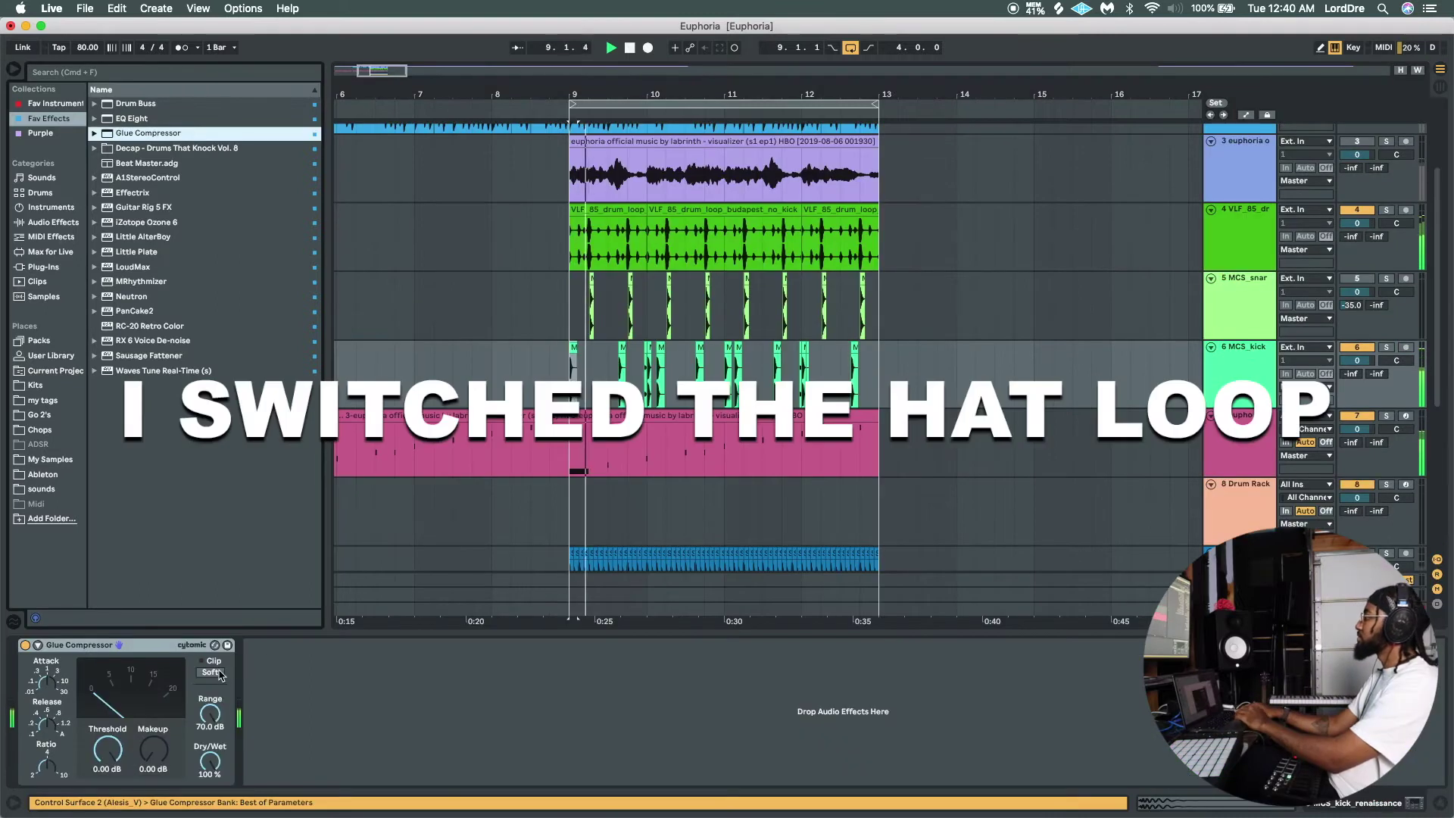
Enable Soft clipping with 2.70 dB Makeup in the kick's Glue Compressor and lower the VLF_85 drum loop track to -4.1 dB
left_click(219, 671)
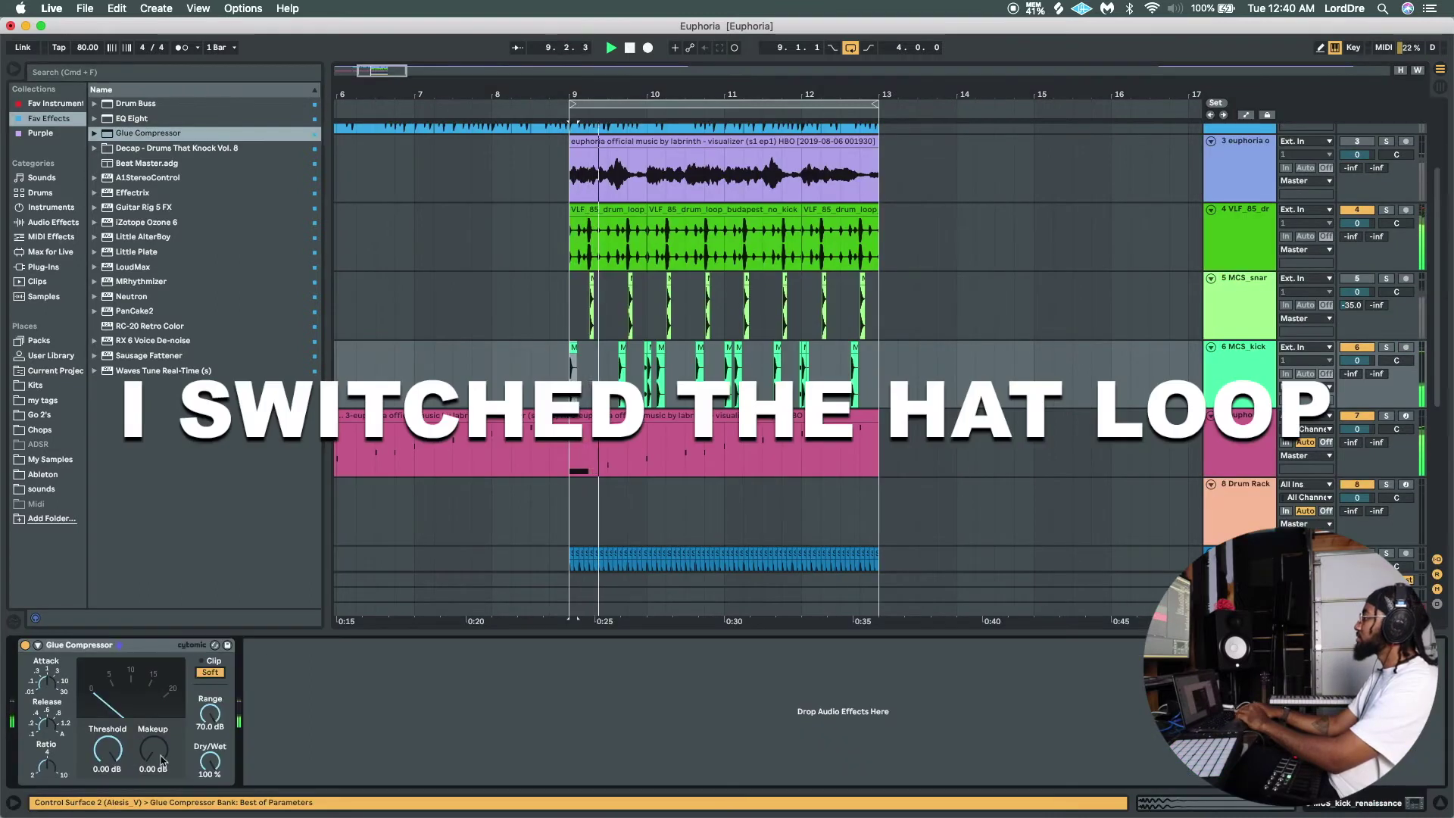
scroll(154, 750, "down", 3)
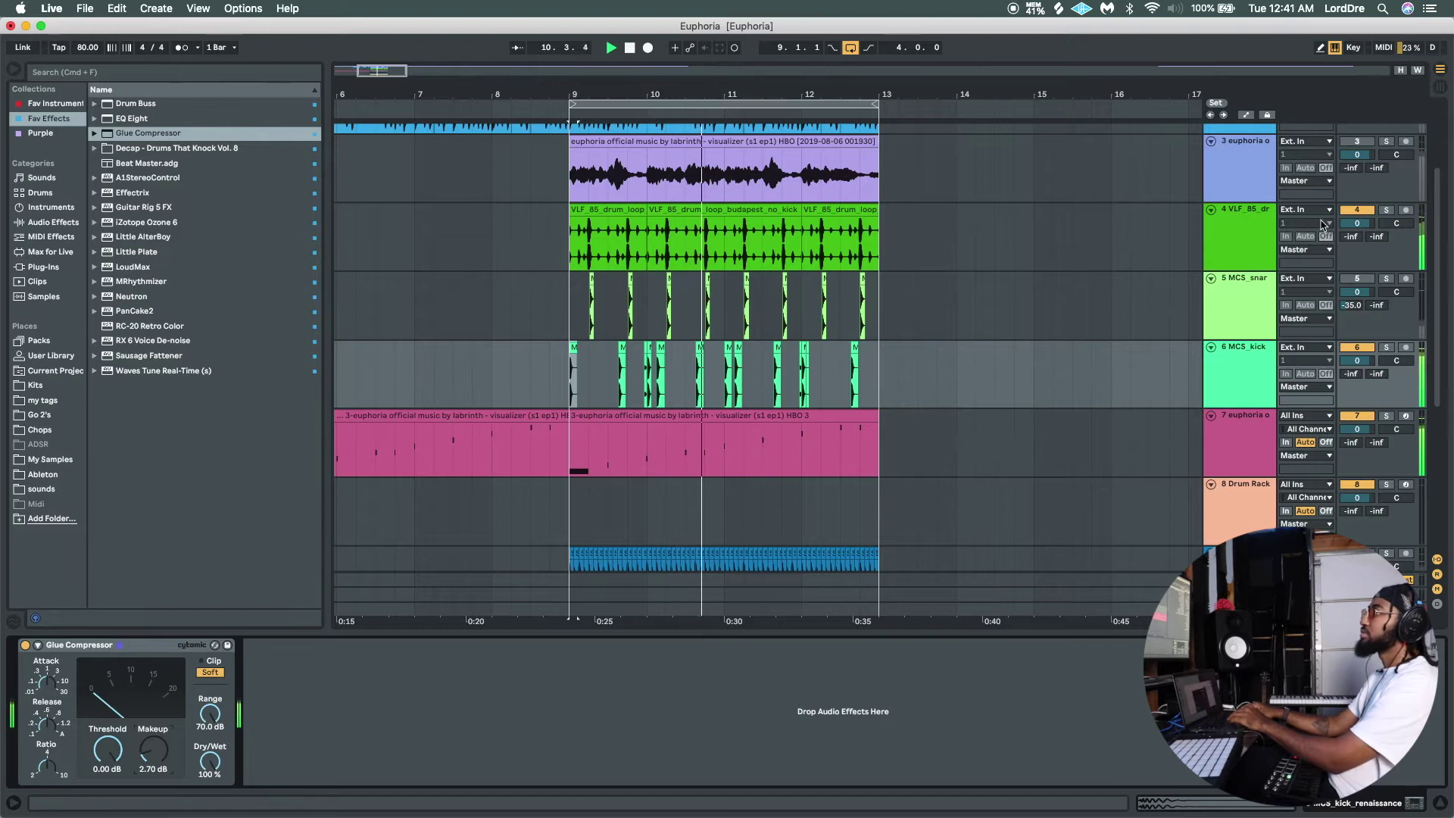
left_click_drag(1358, 223, 1357, 225)
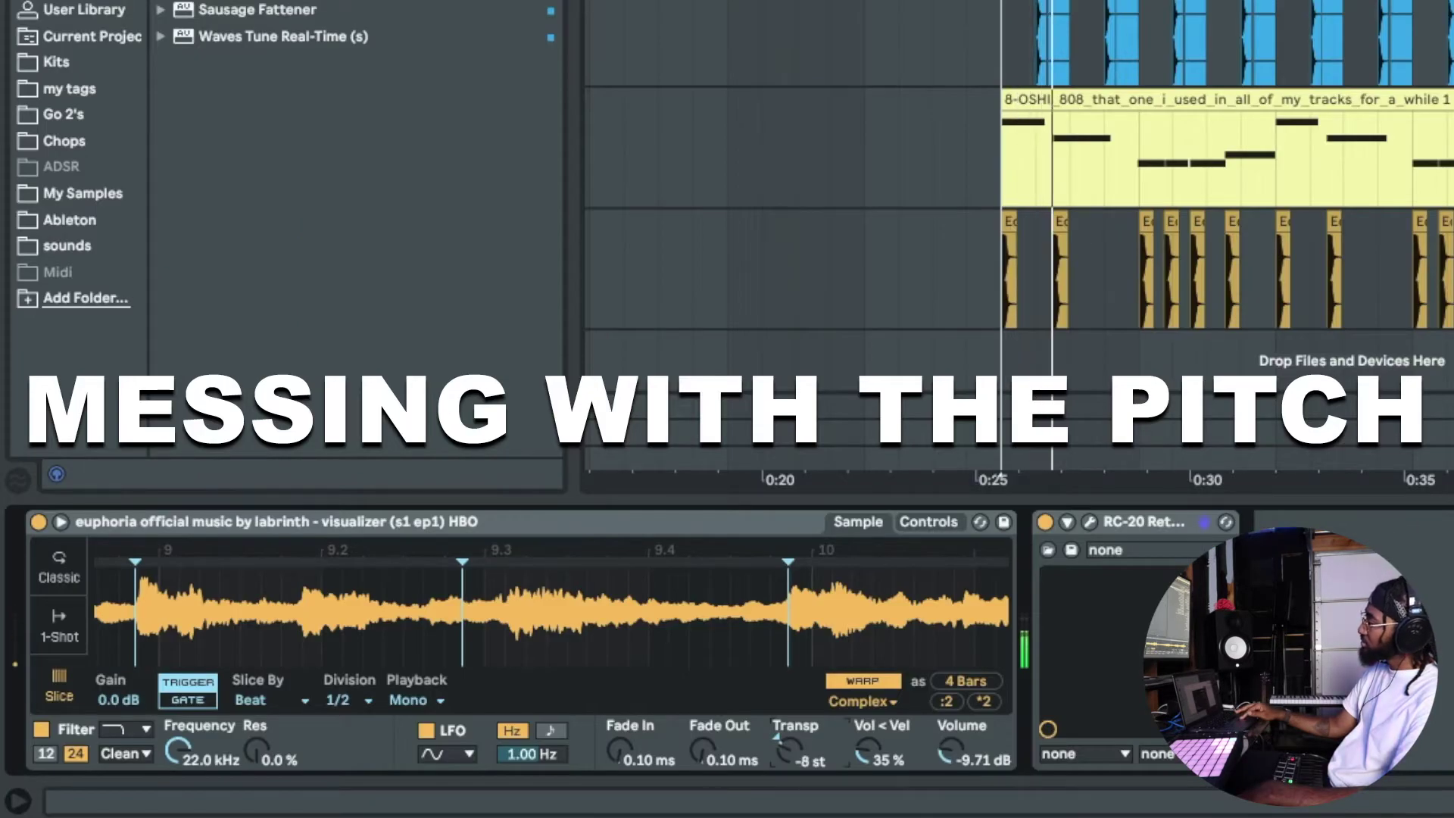
Set the transpose of the euphoria sample in Simpler to -8 st
left_click_drag(789, 751, 790, 759)
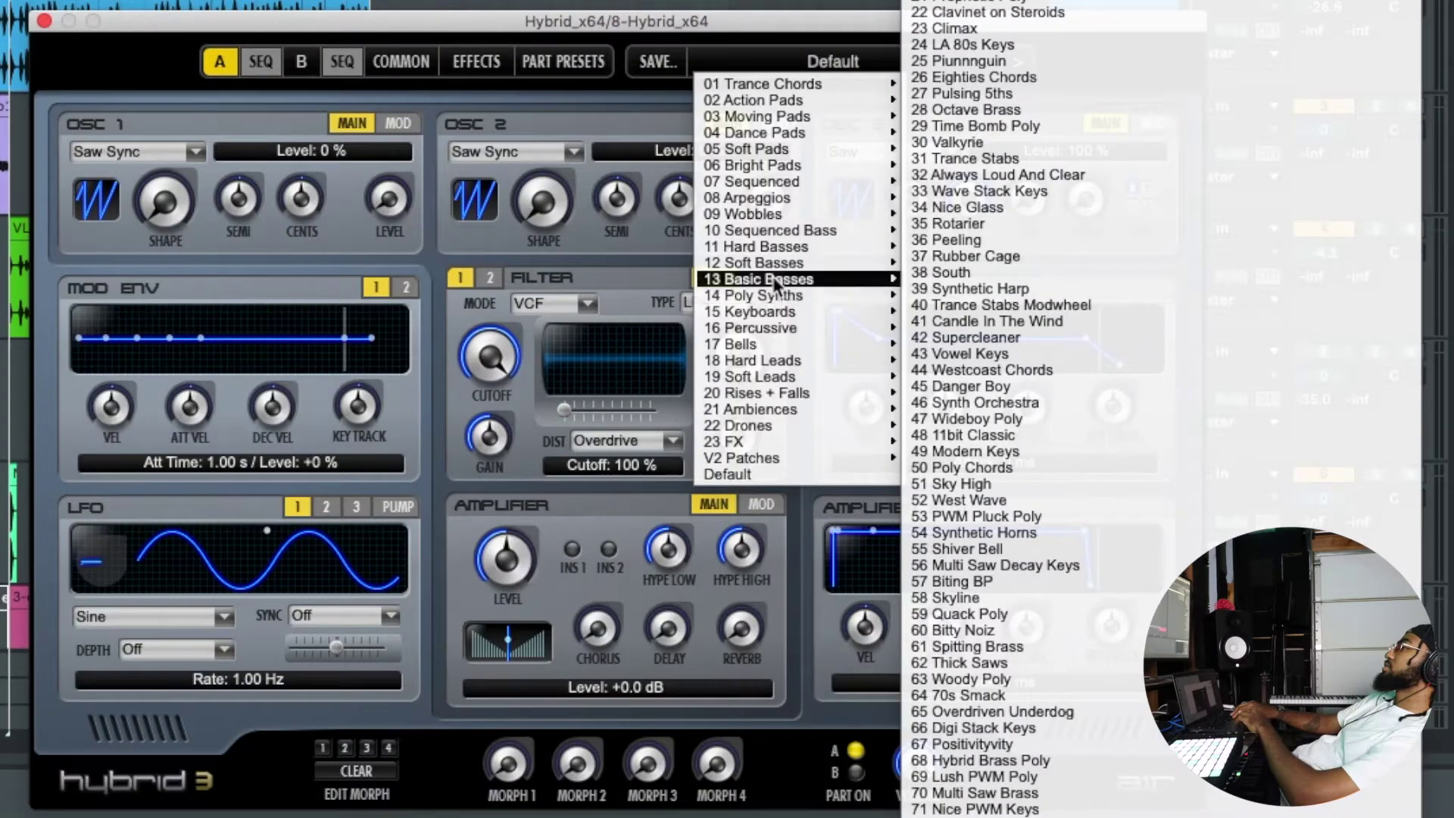
Load the Soft Soul Bass preset from Soft Basses in Hybrid 3 and capture the played bass line as MIDI
mouse_move(841, 265)
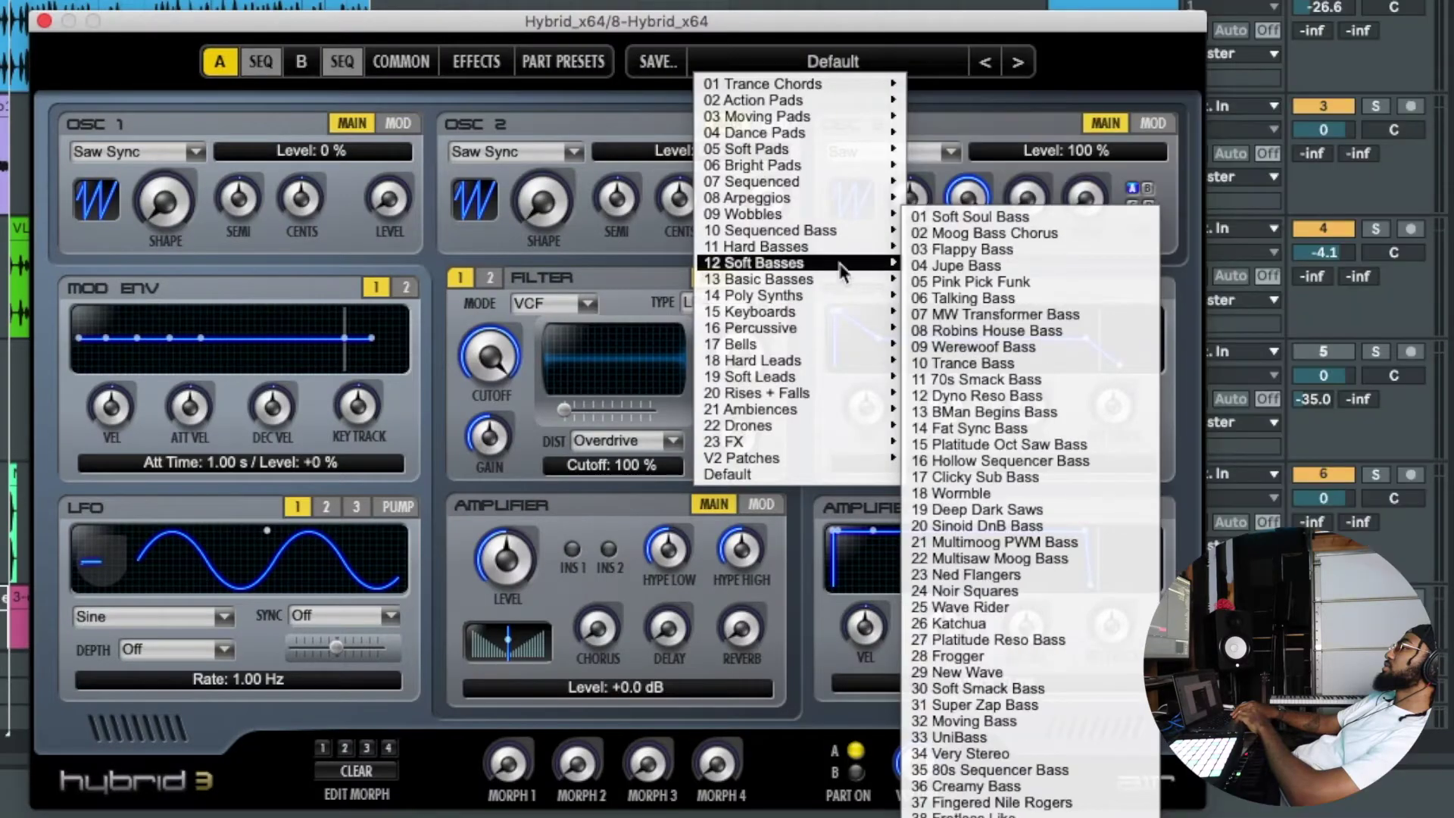
left_click(1006, 217)
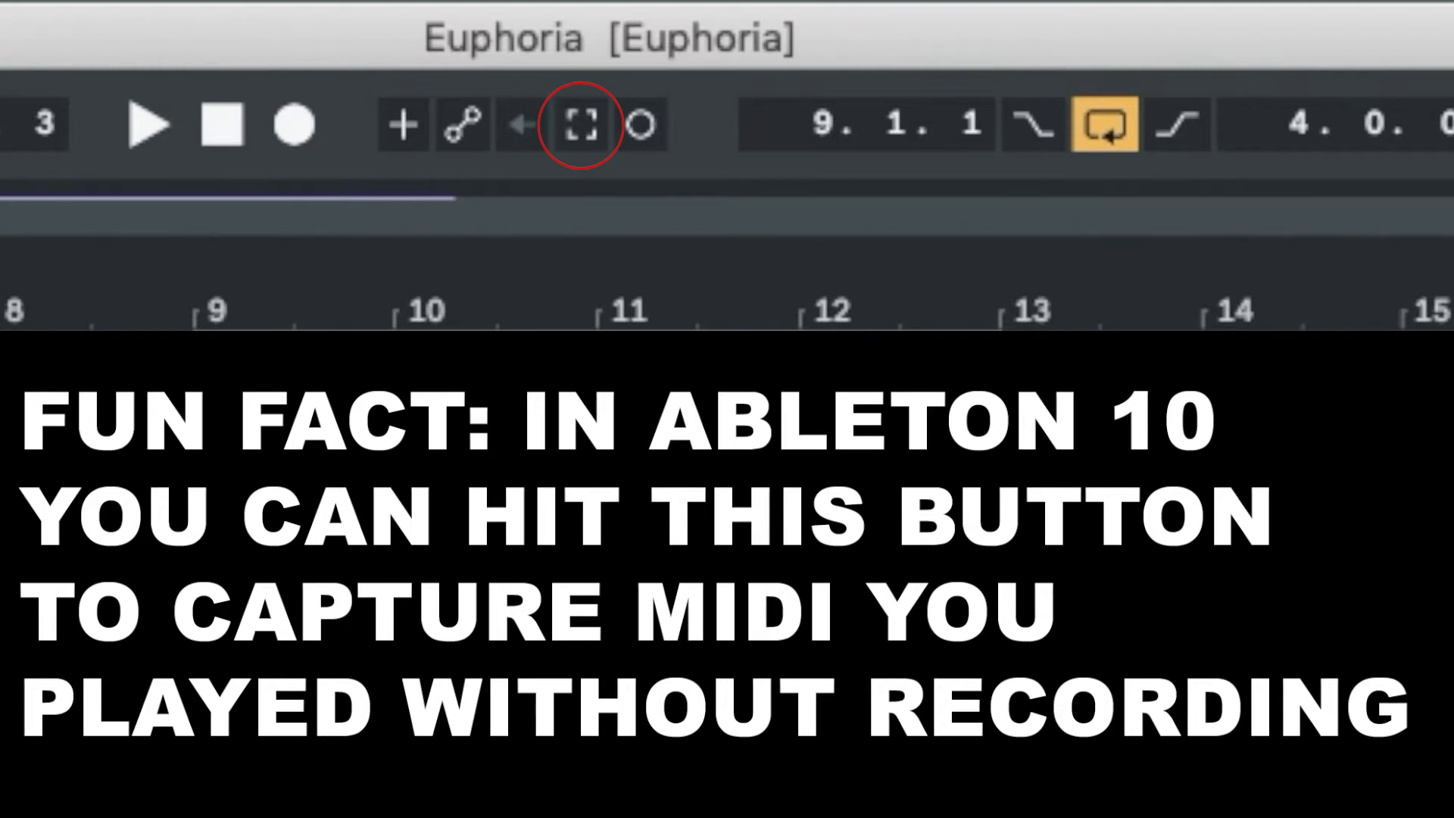
left_click(577, 129)
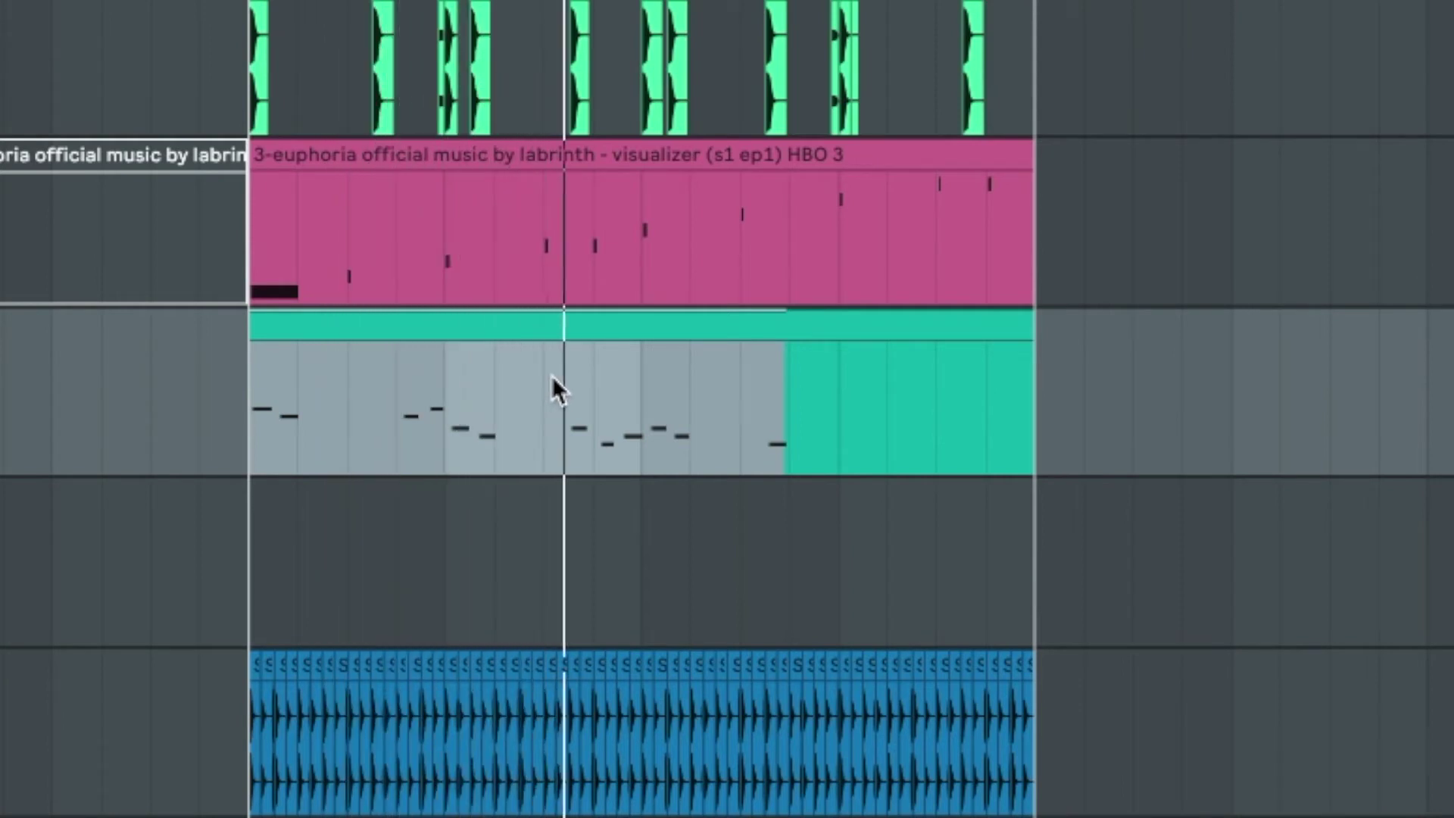
Duplicate the one-bar section of the captured bass clip from 10.3 to 11.3 and select the second C#3 note
left_click_drag(543, 394, 733, 426)
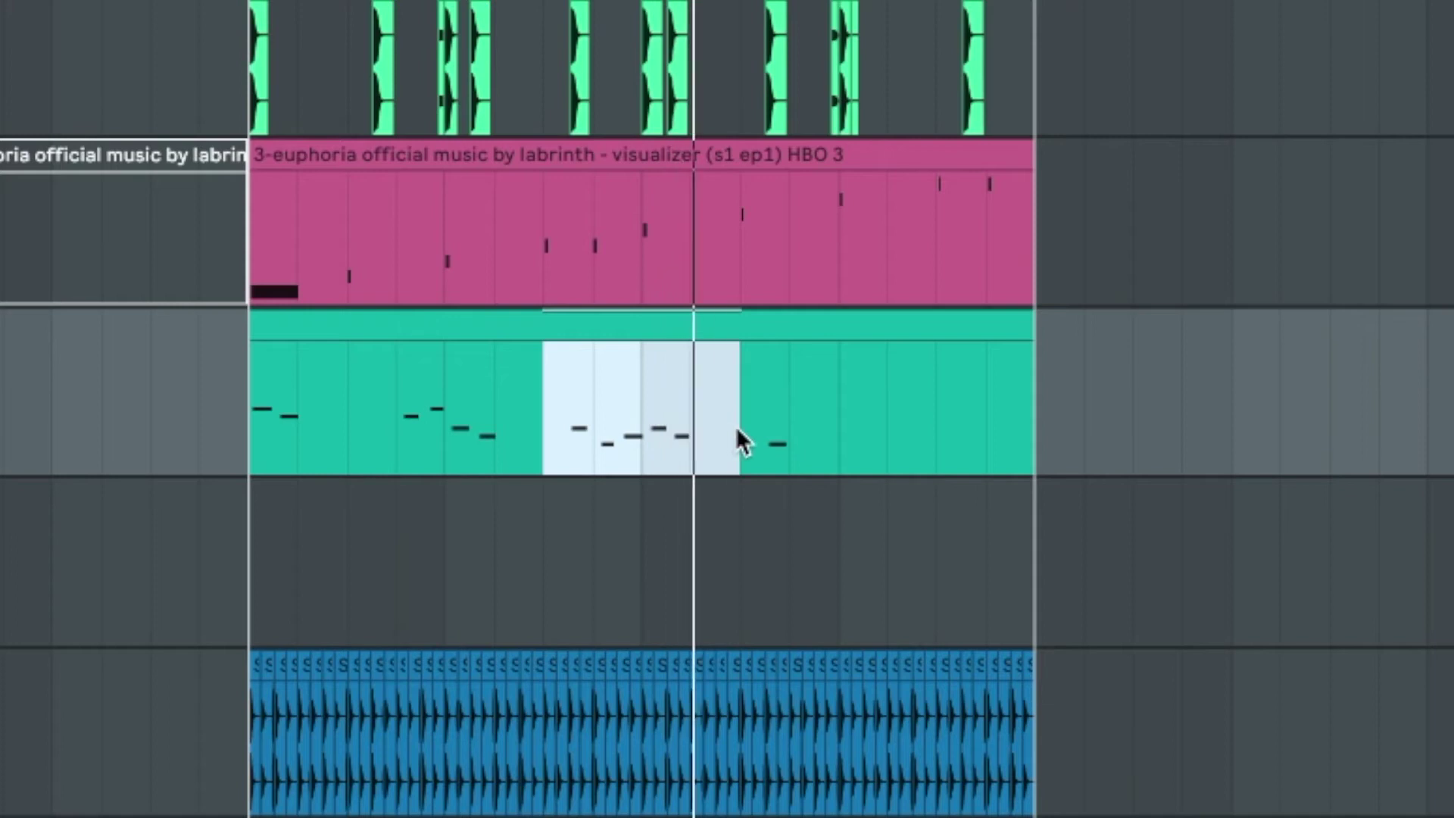
key("ctrl+d")
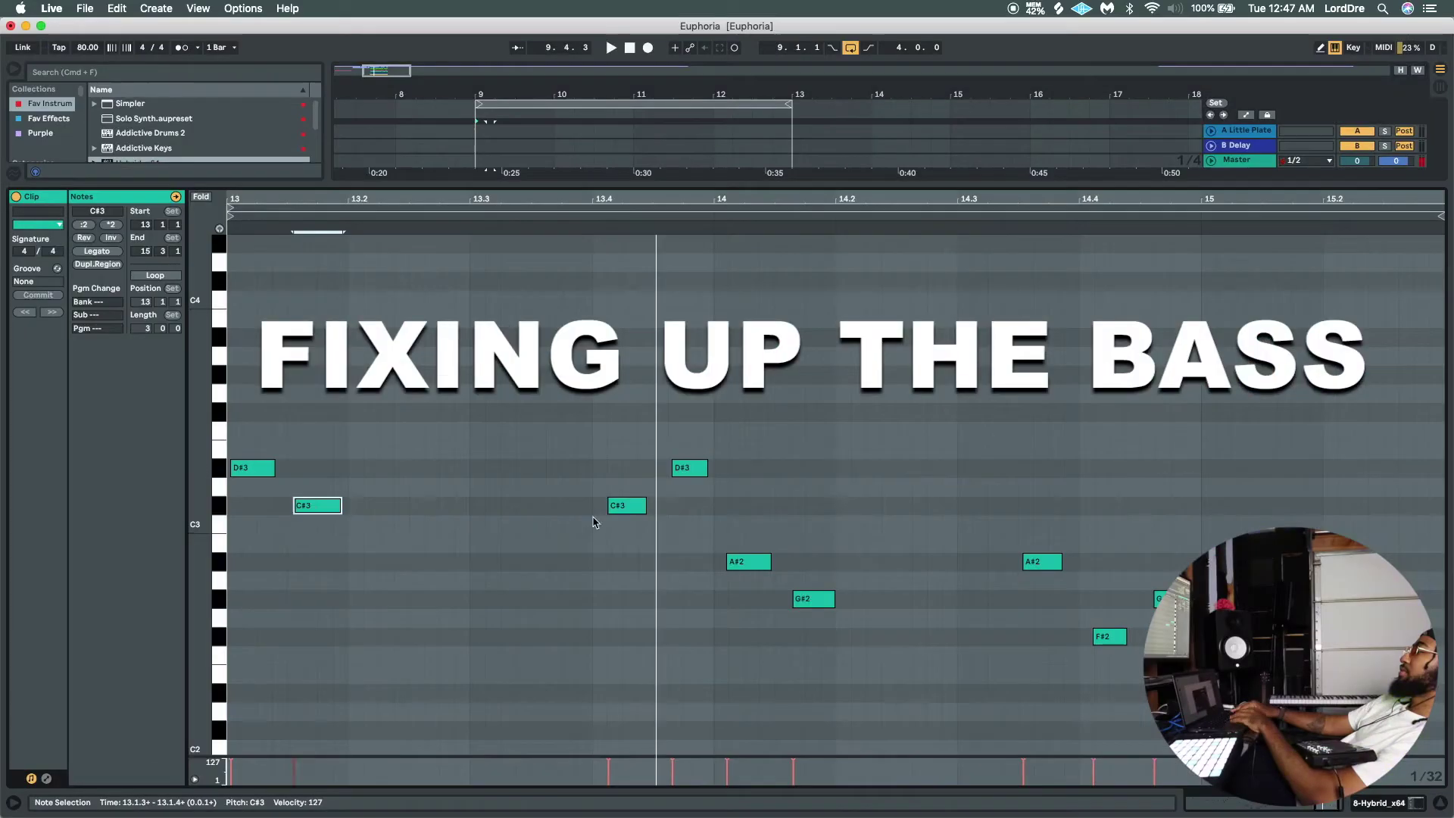
left_click(614, 506)
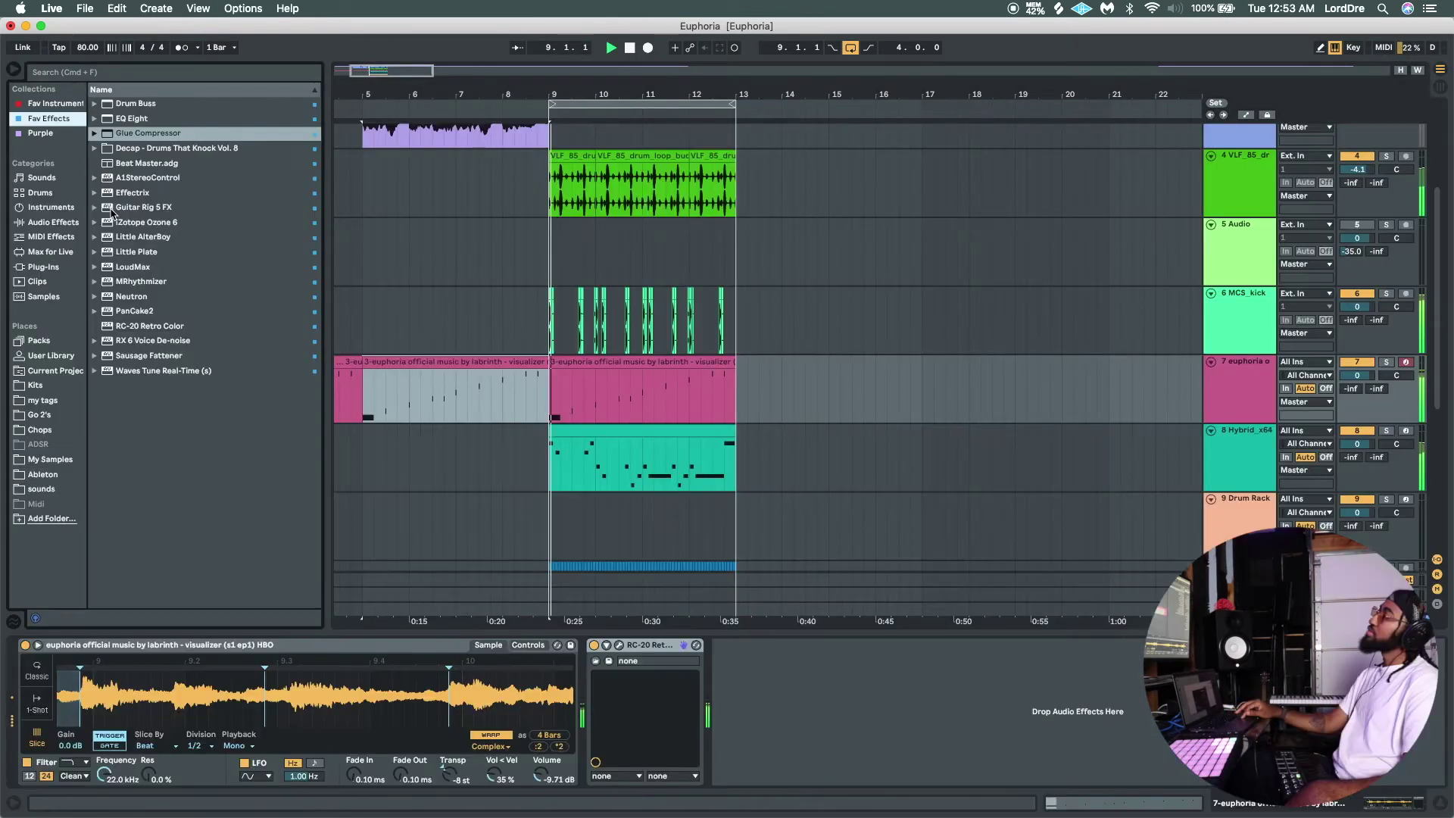
Add MRhythmizer with its HalfTime preset to the sliced euphoria sample track
left_click(103, 283)
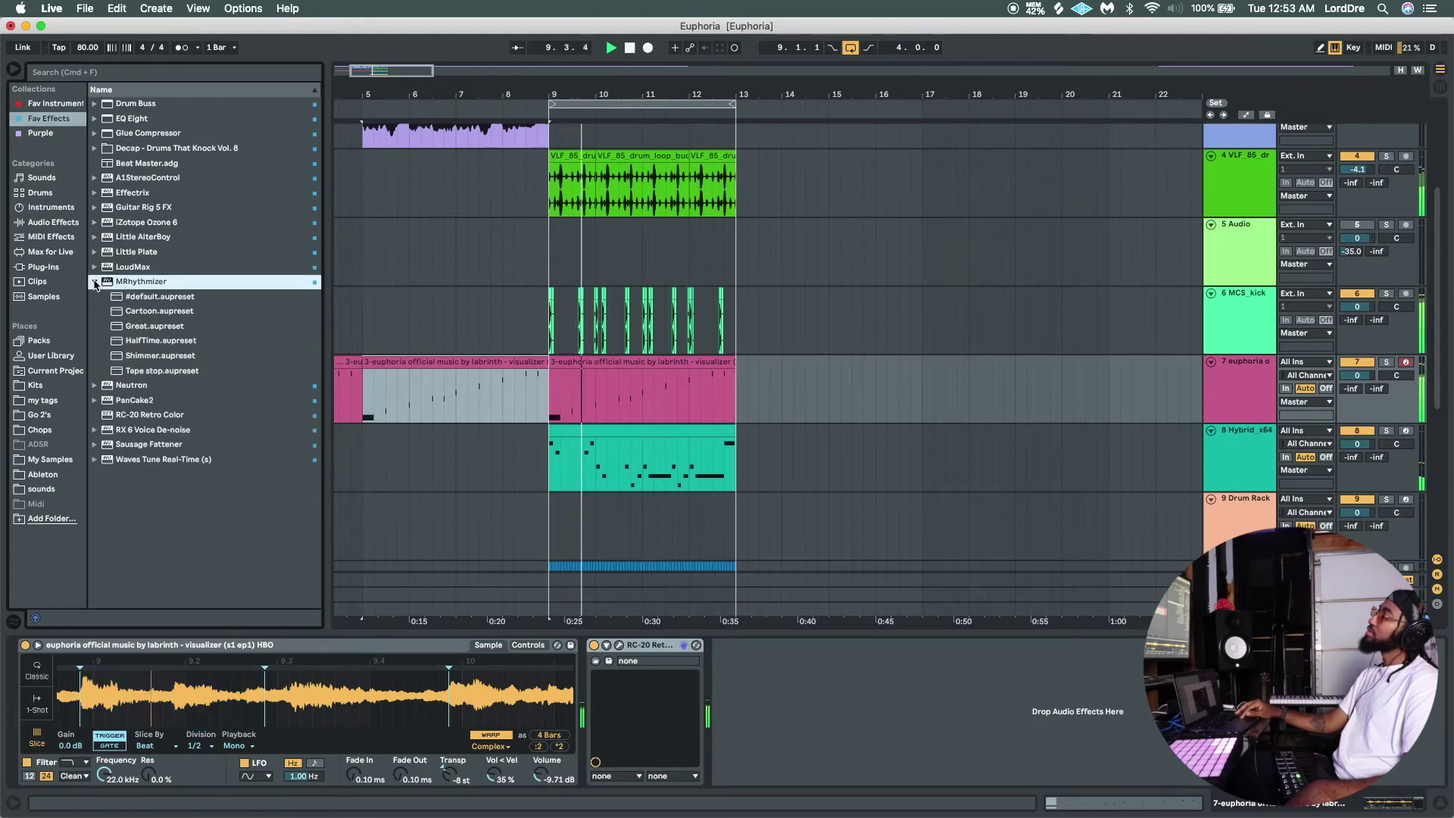
left_click(147, 339)
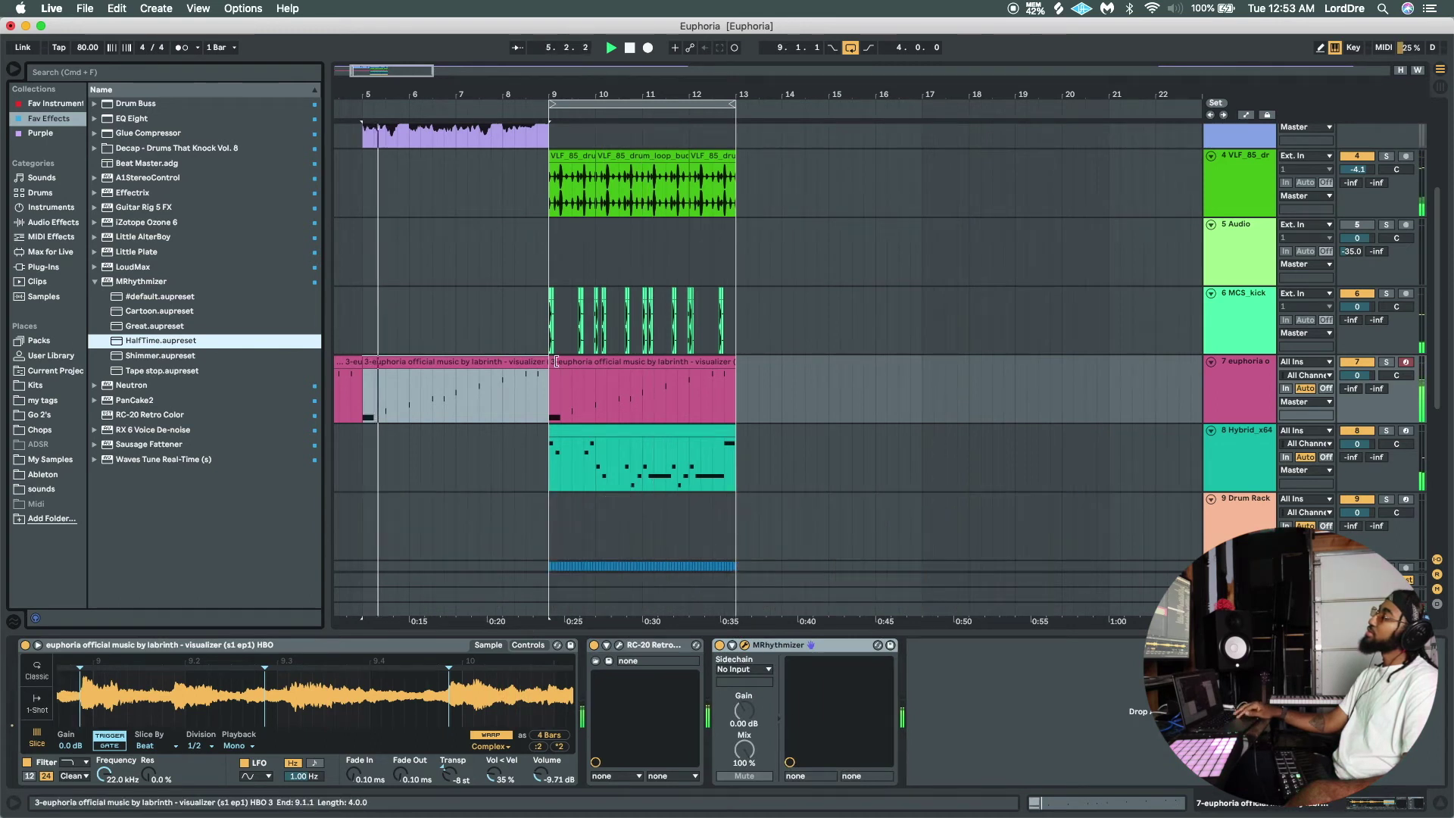
Inspect the notes of the euphoria MIDI clip before bar 9 and raise the Simpler transpose to -6 st
left_click(580, 363)
double_click(513, 366)
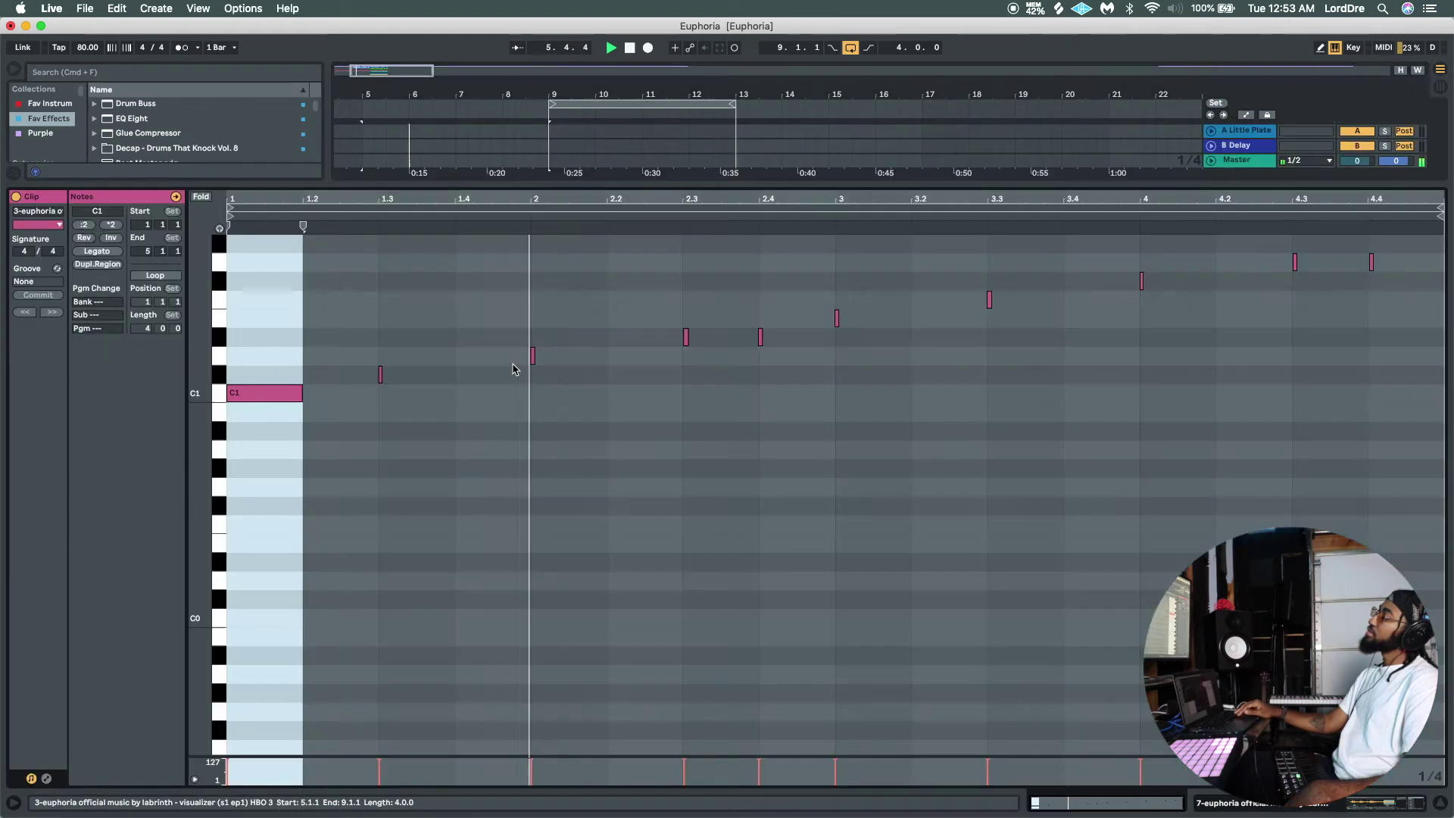
left_click(1228, 803)
key("Up")
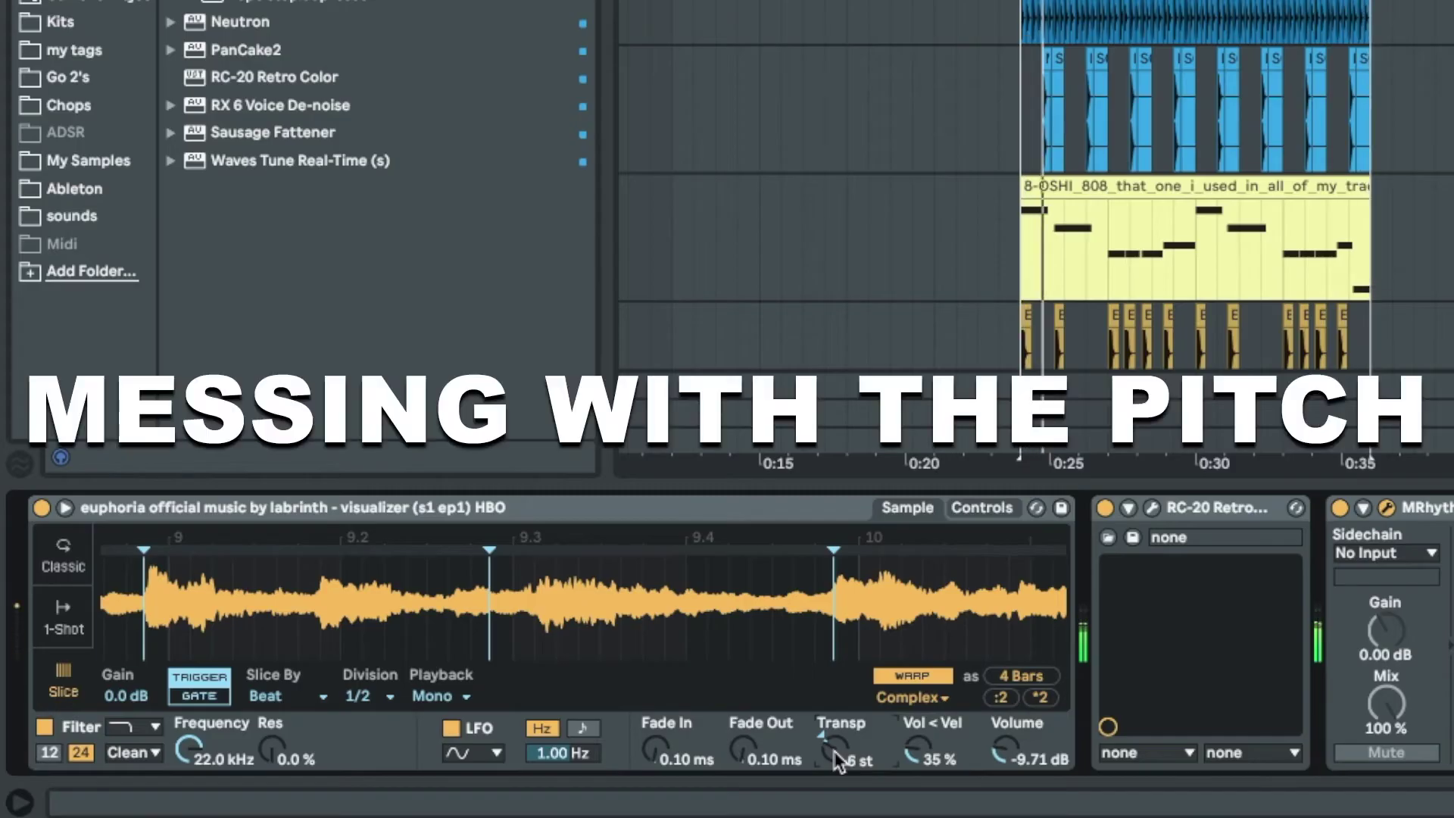
Try different sample pitches in the euphoria Simpler and set its transpose to +4 st
key("Up")
key("Up")
key("Up")
key("Up")
key("Up")
key("Up")
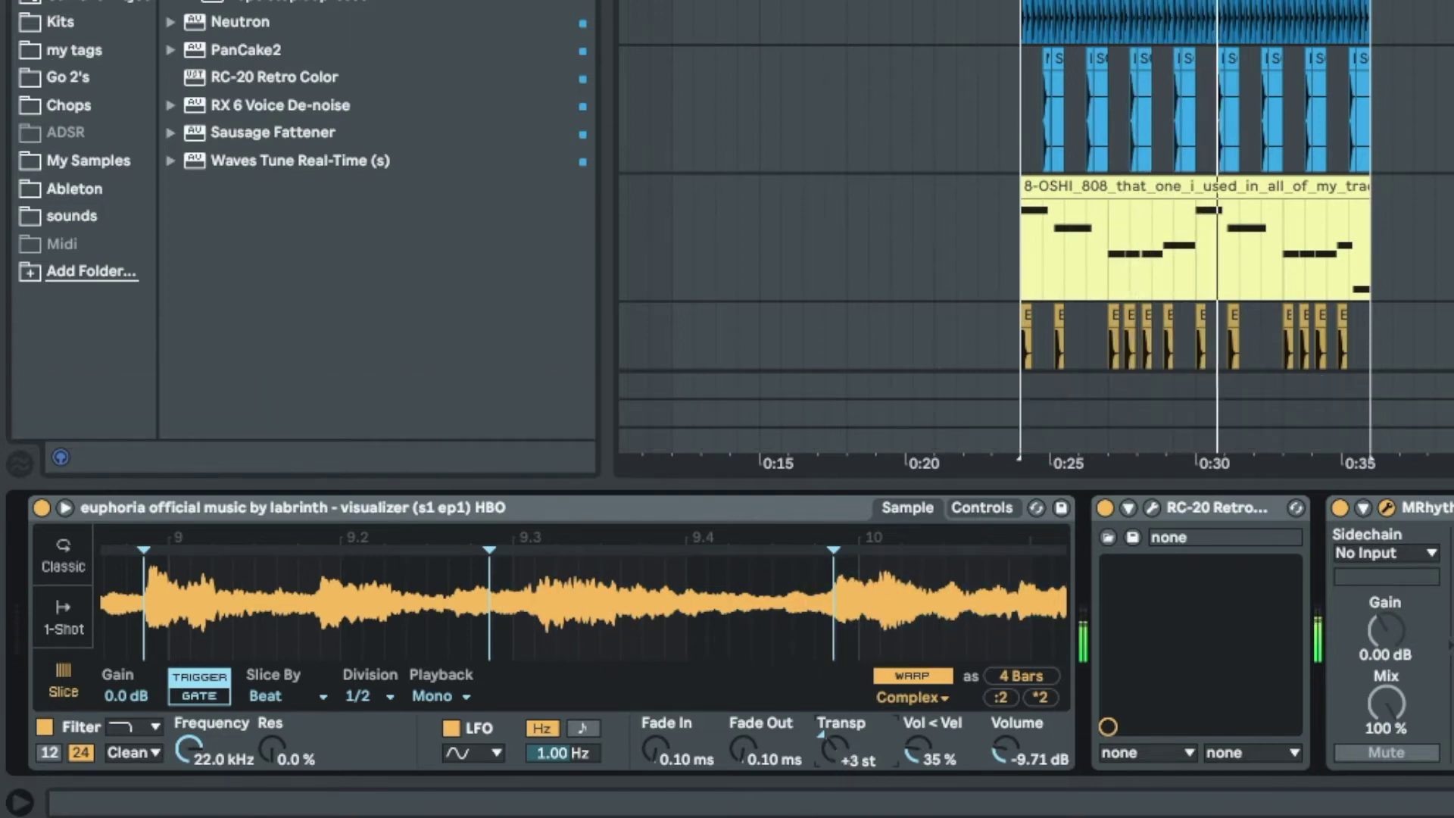
key("Down")
key("Down")
key("Down")
key("Down")
key("Down")
key("Down")
key("Down")
key("Down")
key("Down")
key("Down")
key("Down")
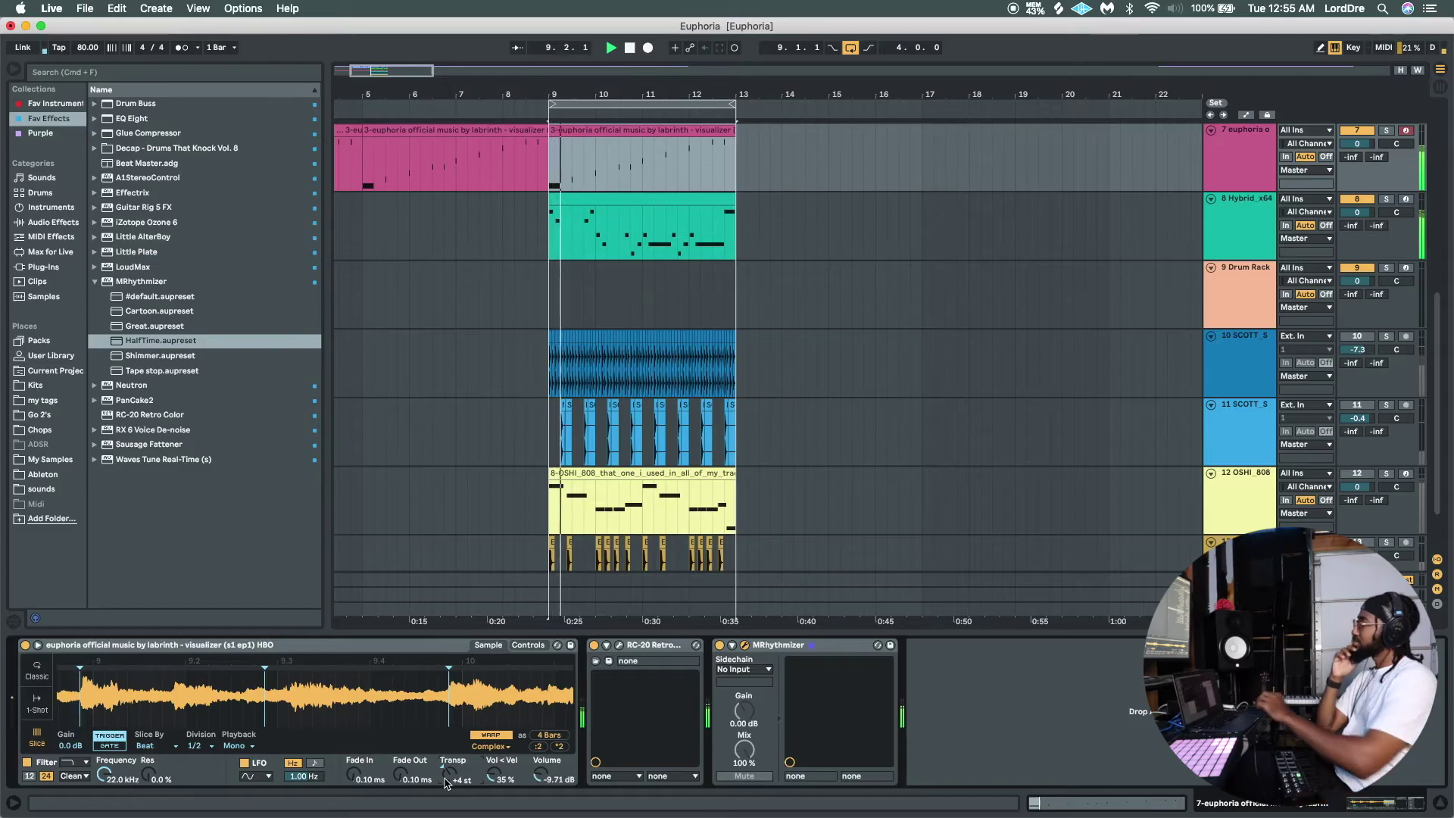
Toggle the activator of the MCS_80 hi-hat loop track
scroll(583, 350, "up", 5)
scroll(583, 351, "left", 2)
scroll(598, 349, "up", 1)
scroll(599, 348, "left", 1)
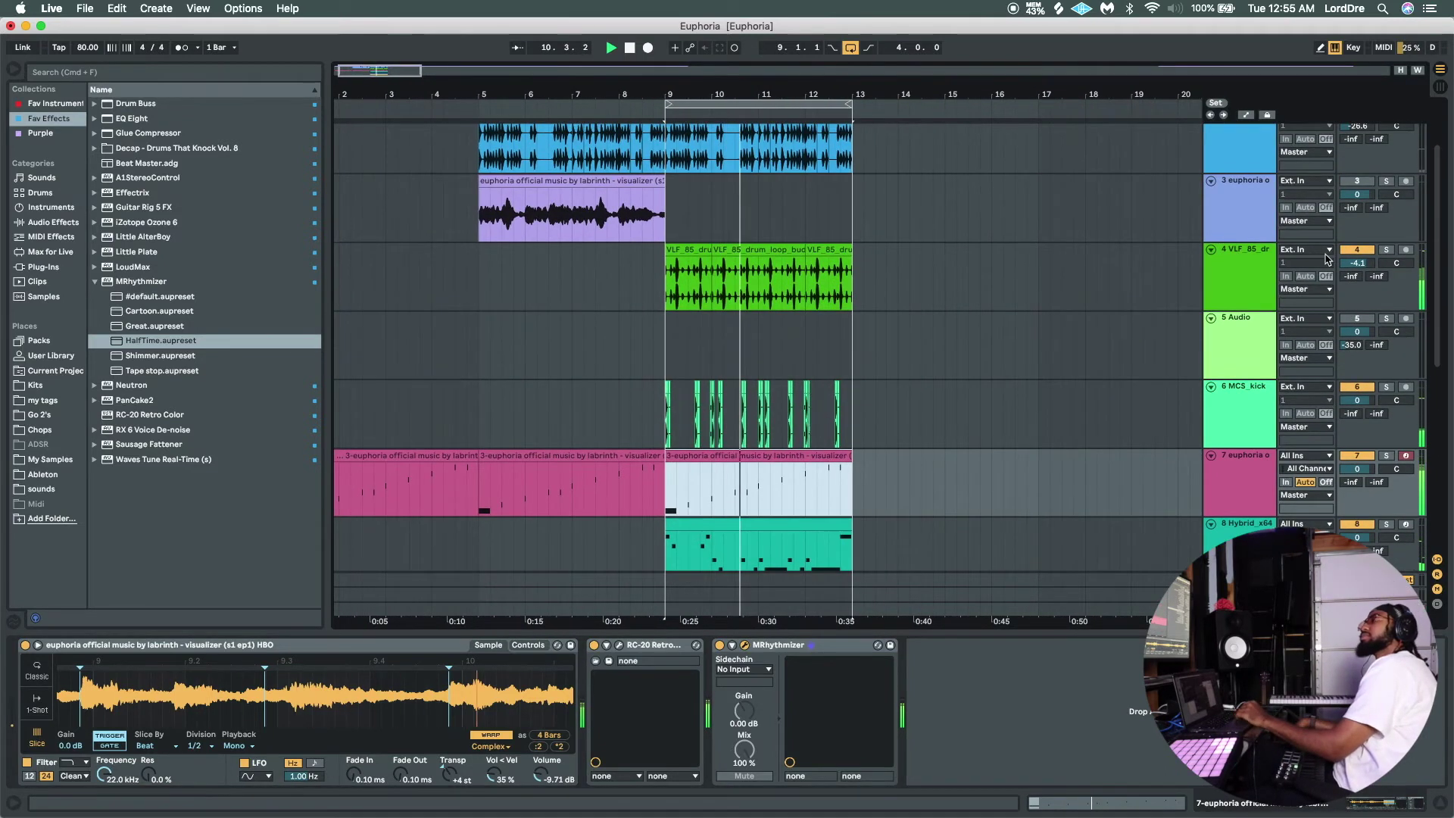
scroll(1333, 254, "up", 2)
left_click(1368, 202)
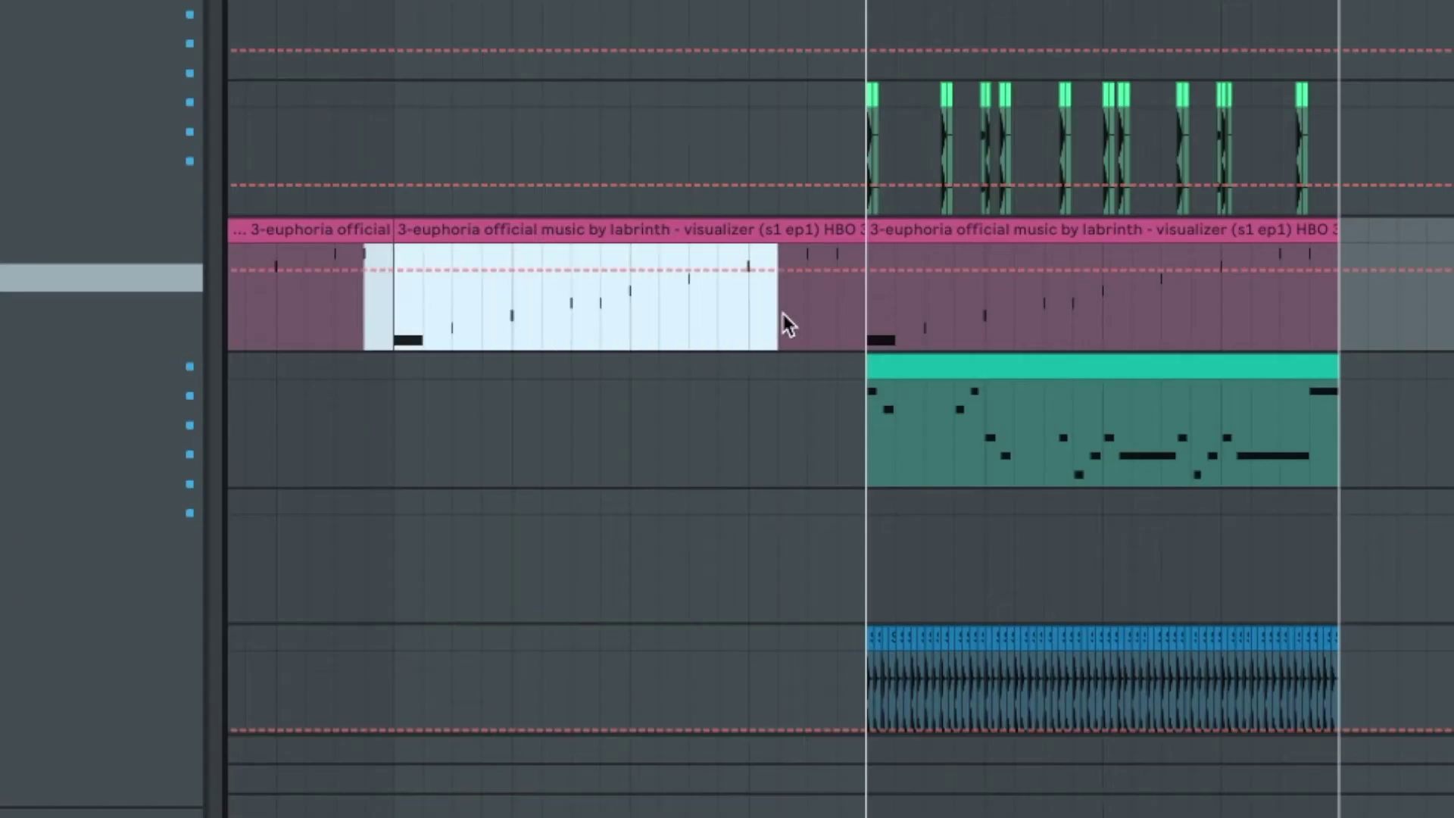
Automate MRhythmizer's Device On to Off over the intro euphoria clip from bar 5 to bar 9 and check the clip's notes
left_click_drag(789, 325, 839, 309)
left_click_drag(610, 292, 611, 324)
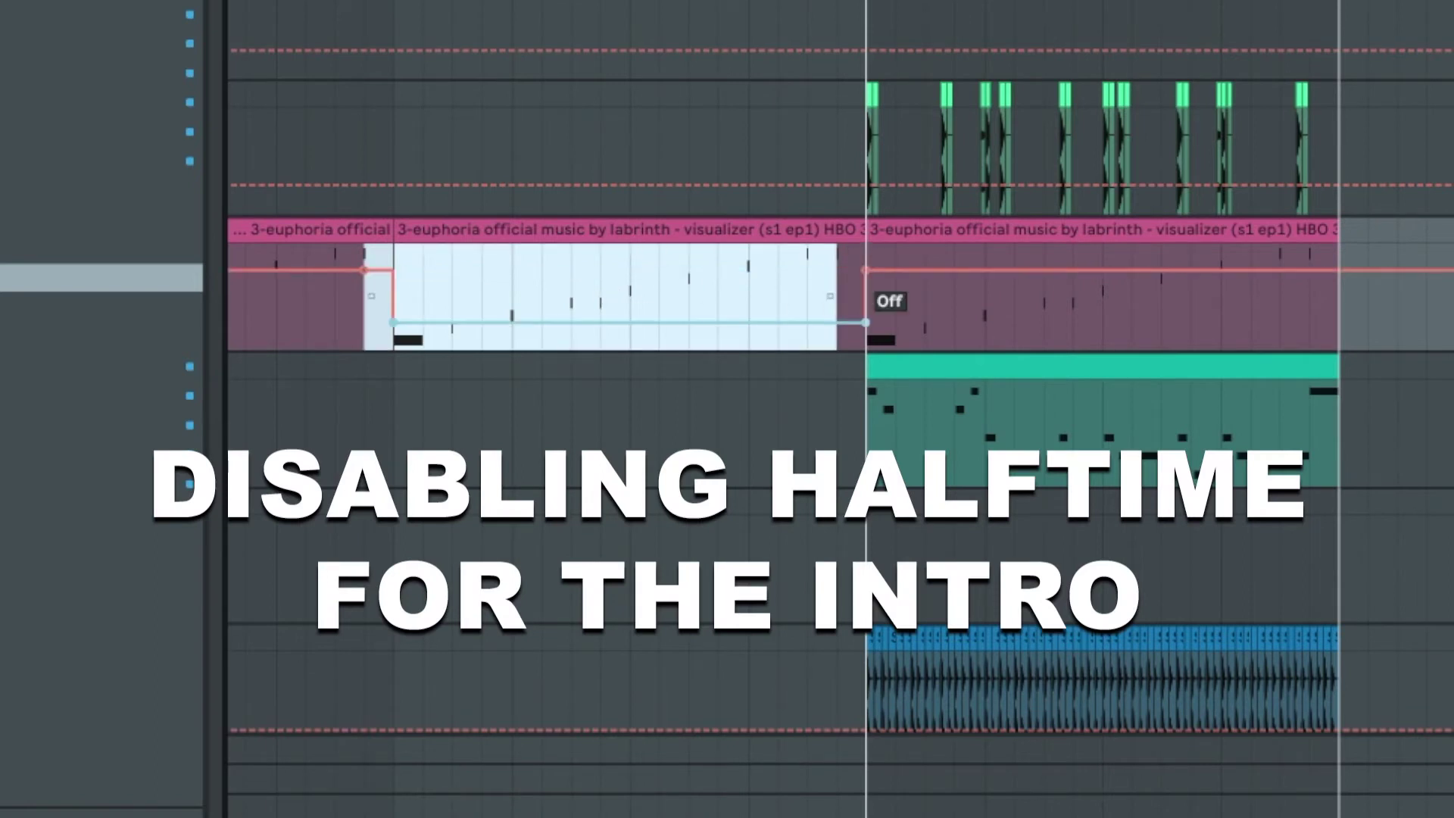
key("space")
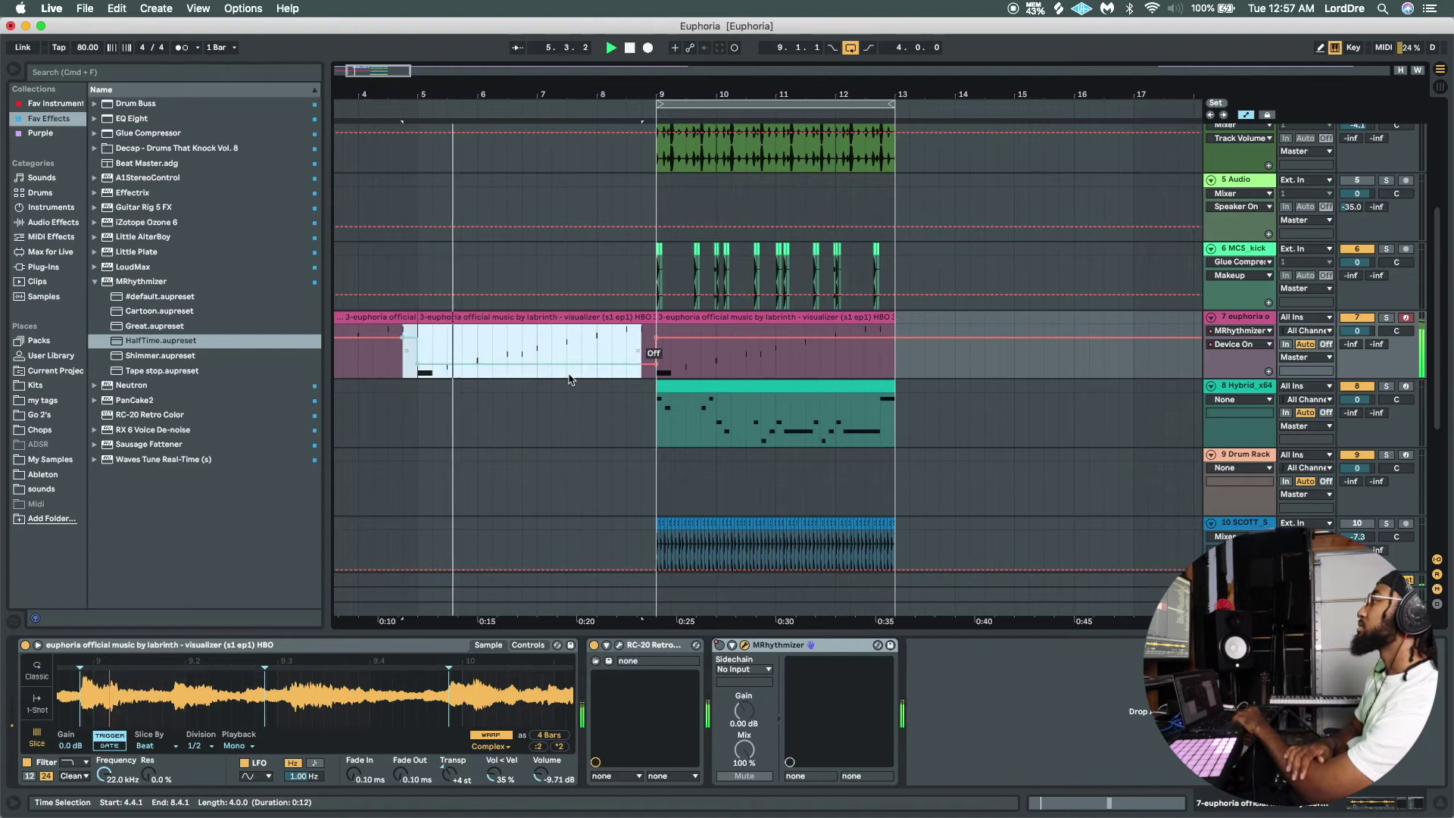
double_click(597, 334)
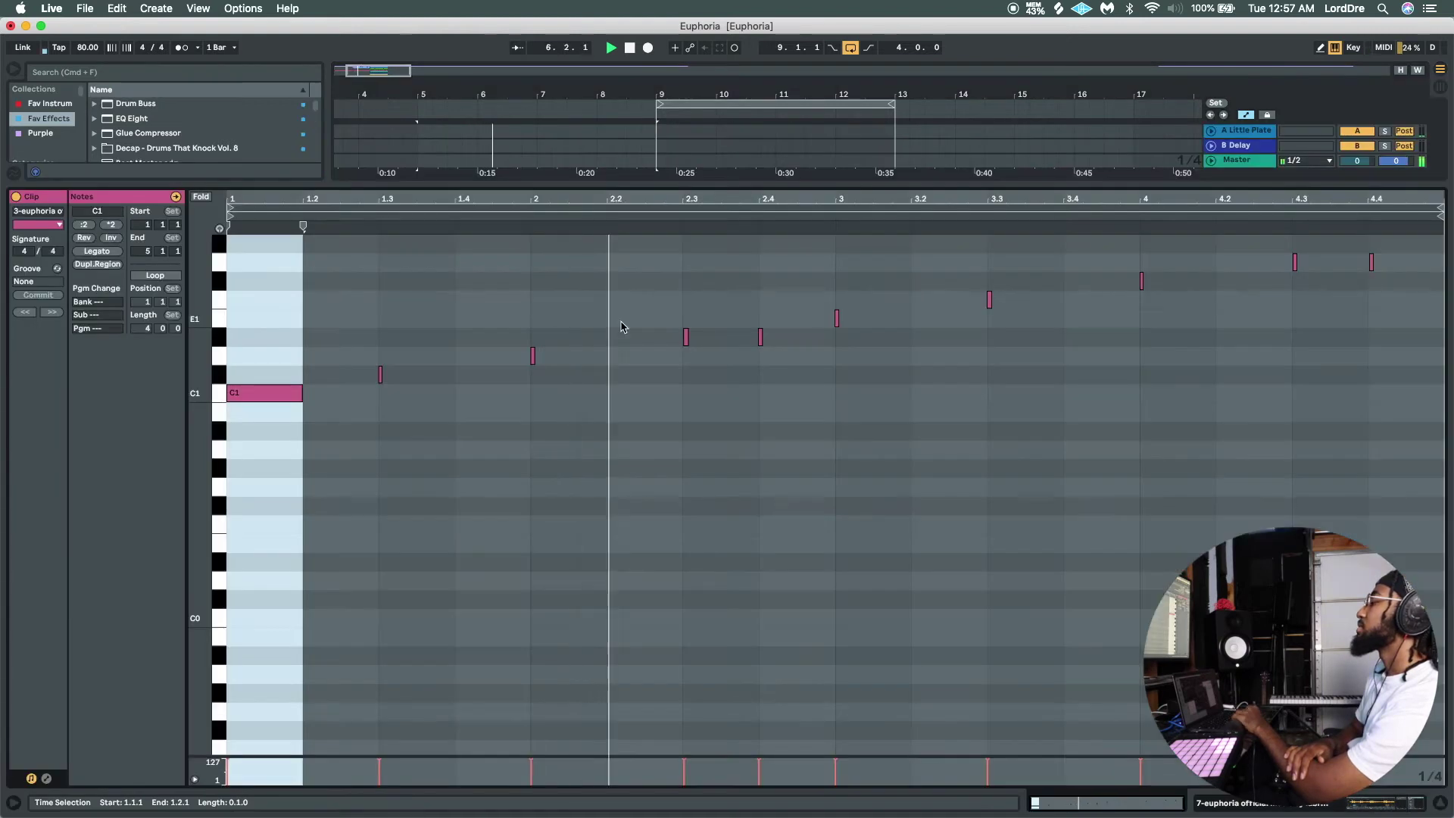
left_click(1441, 802)
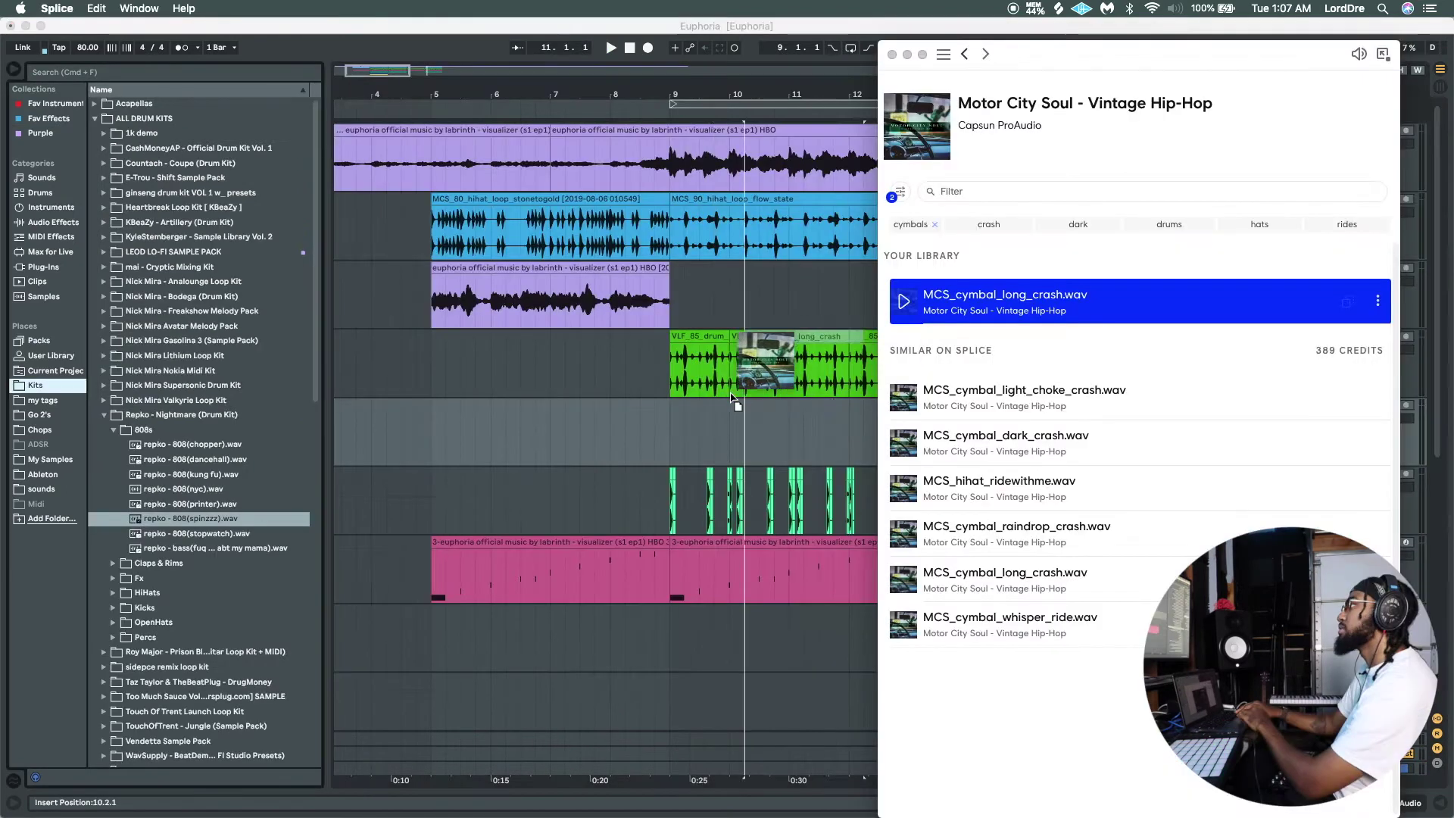
Place MCS_cymbal_long_crash.wav from Splice at bar 9 on the empty audio track 5 and paste a copy at bar 21
left_click_drag(727, 386, 671, 429)
key("space")
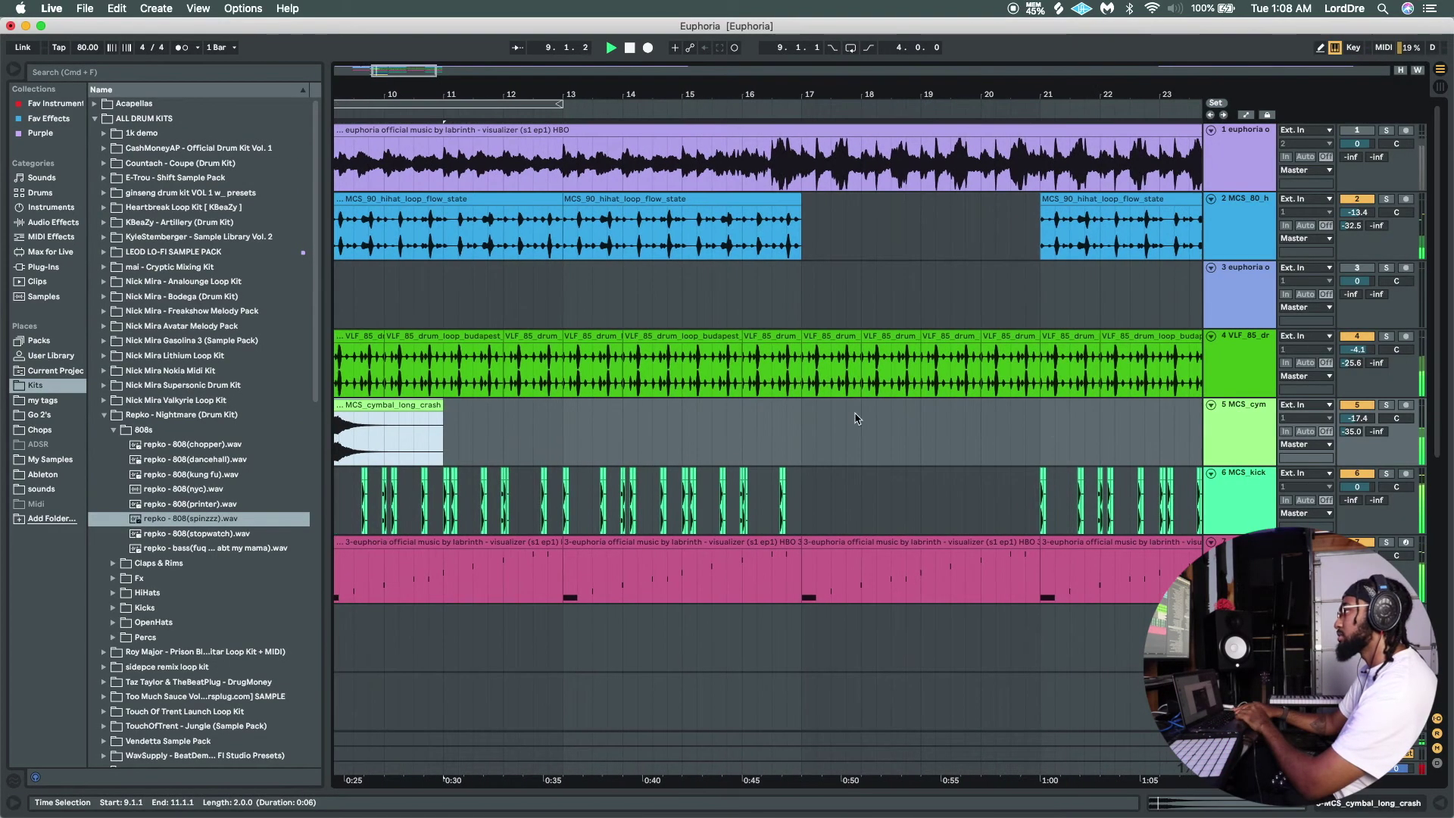
left_click(1037, 437)
key("super+v")
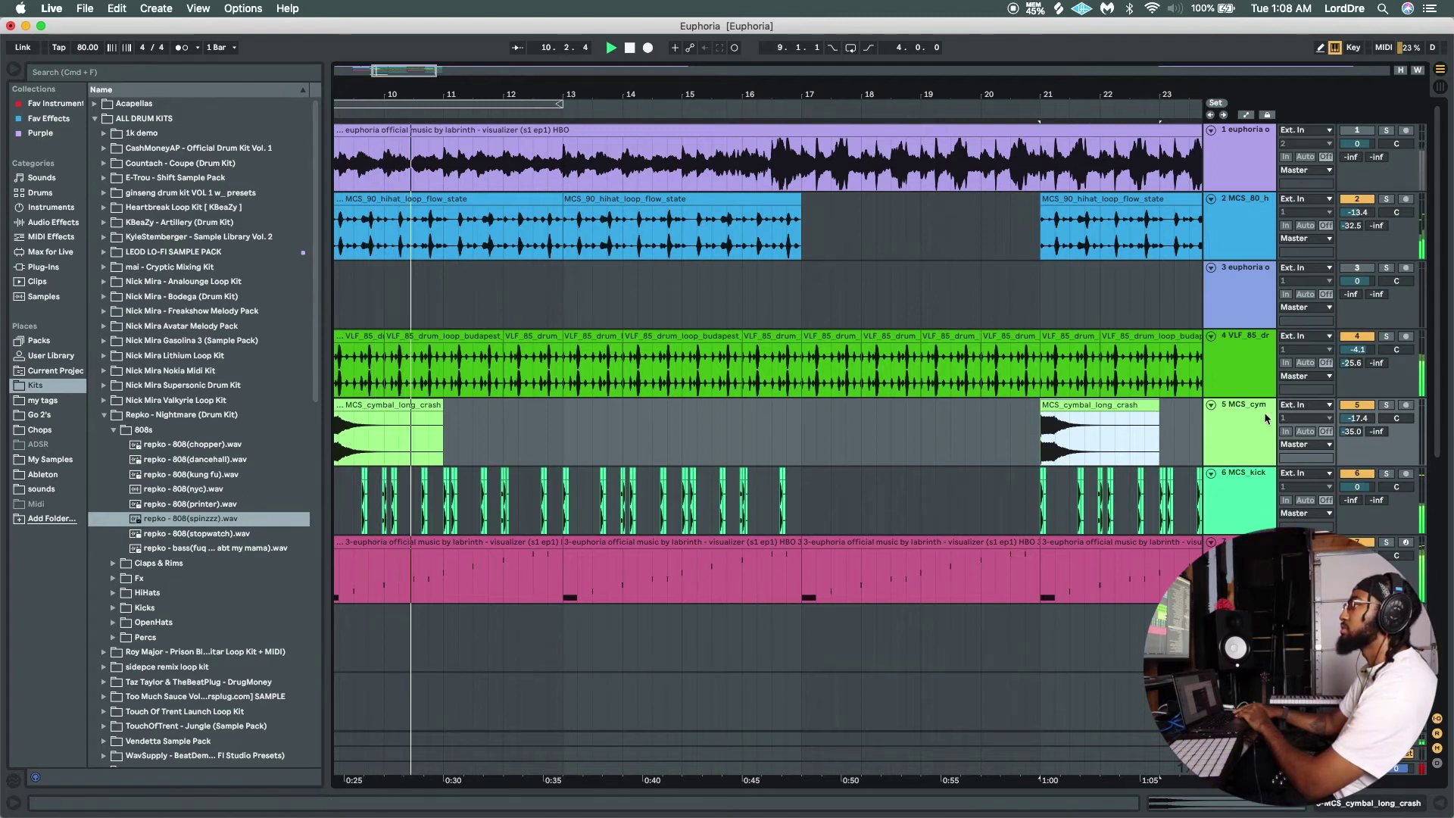
left_click(1239, 433)
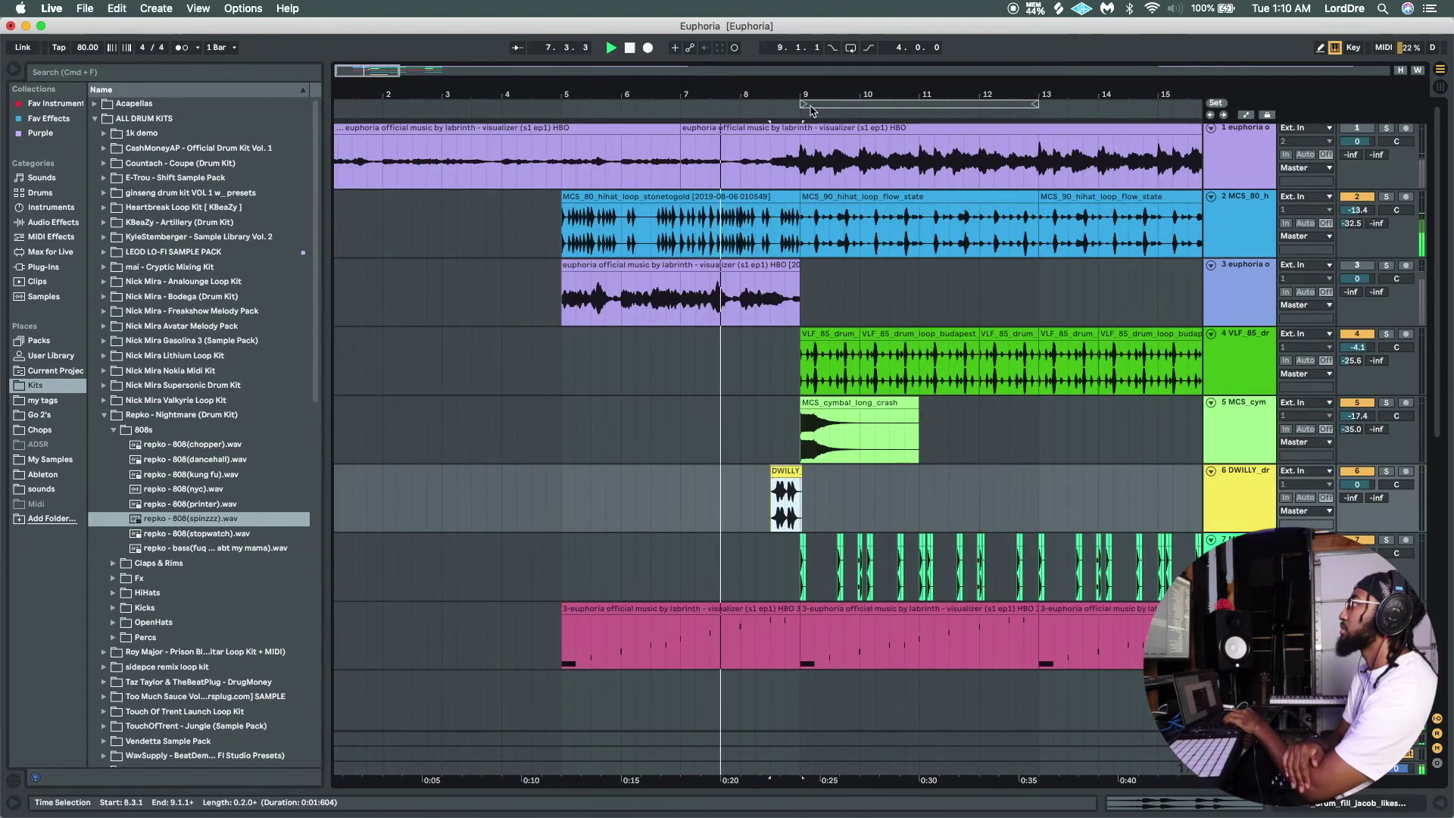
Listen to the DWILLY drum fill leading into bar 9
left_click_drag(376, 81, 381, 73)
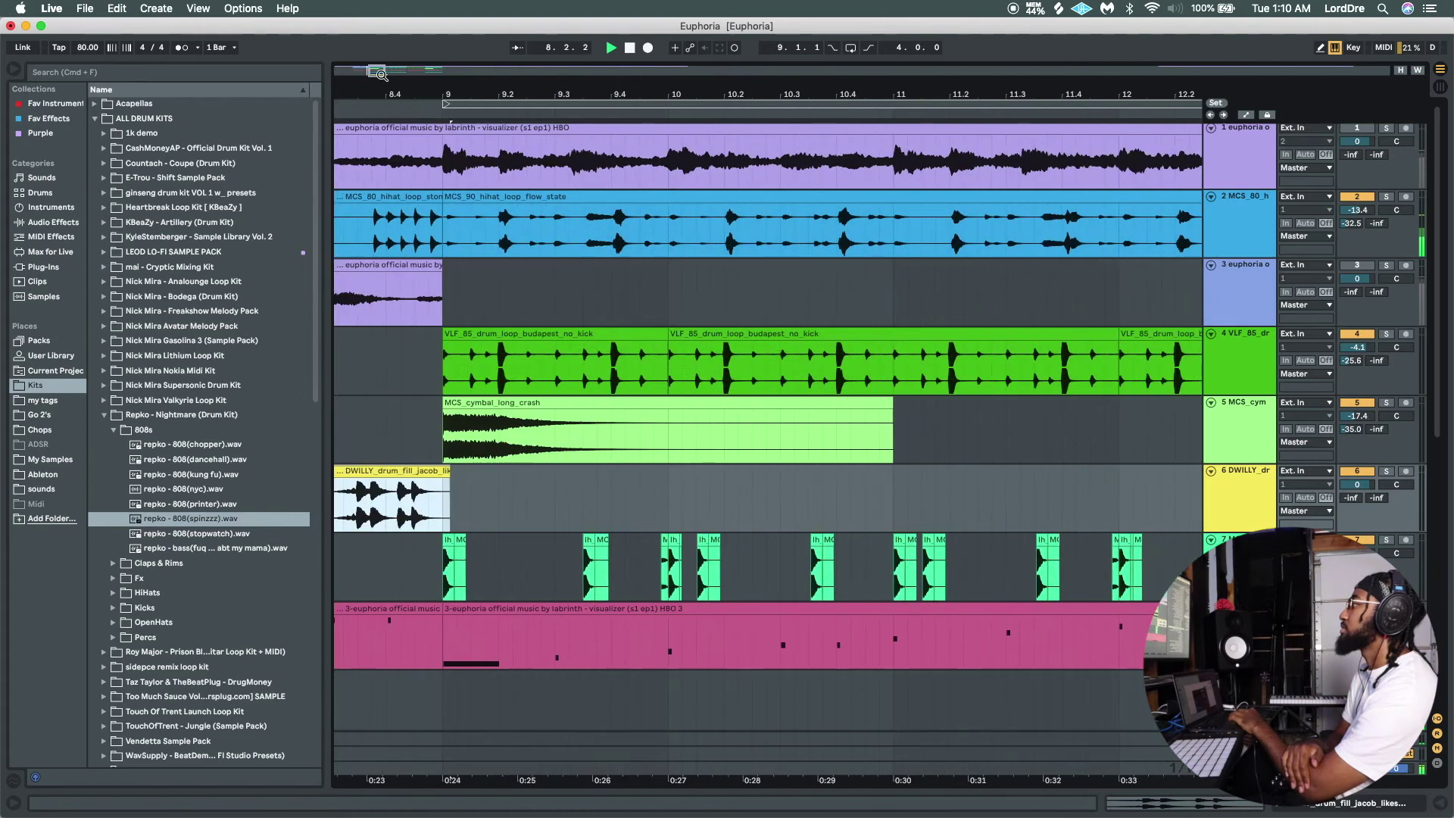
scroll(452, 409, "left", 3)
key("space")
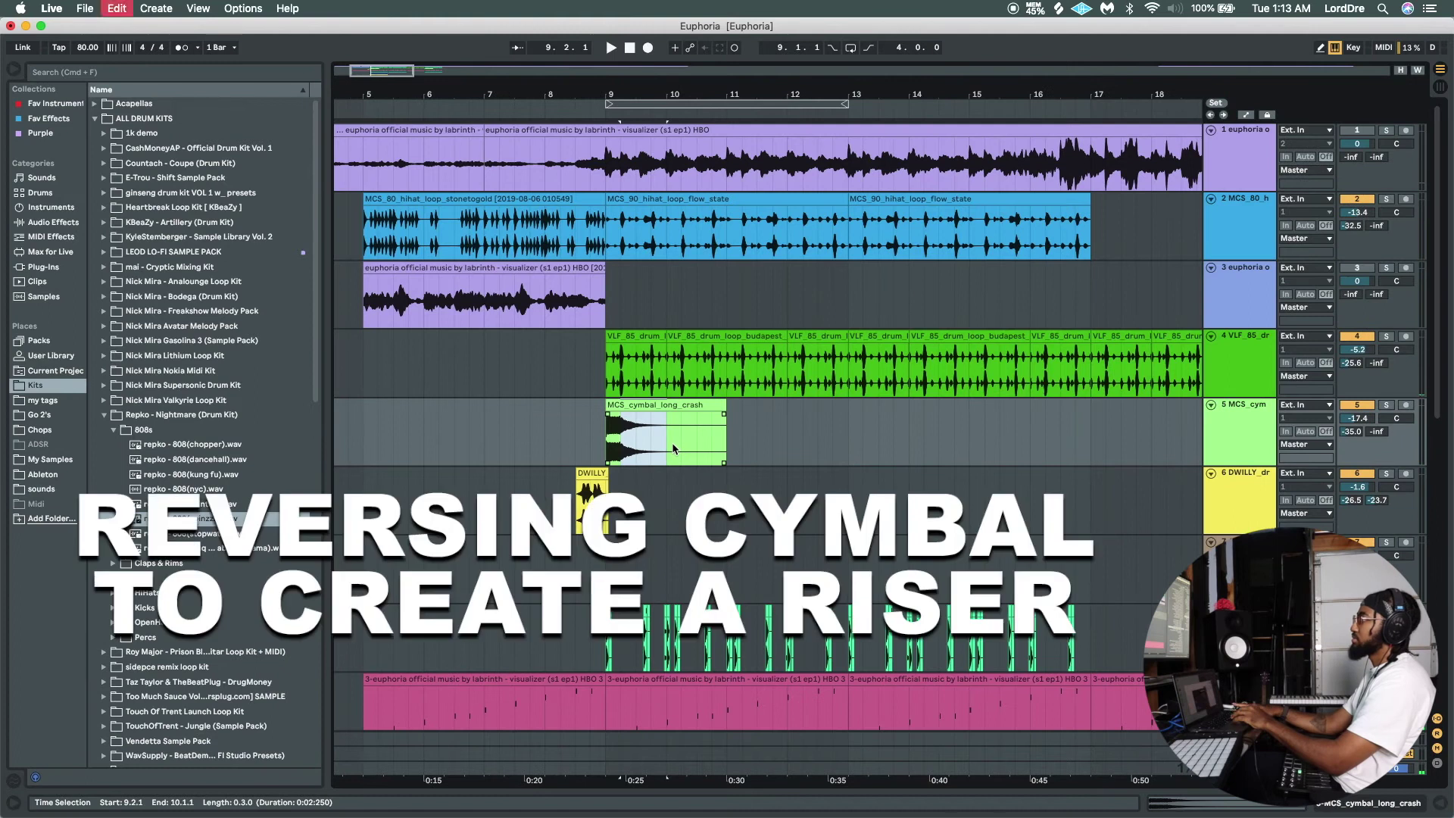
Paste the cymbal crash section at bar 7, reverse it into a riser and move it to end at bar 9
key("super+v")
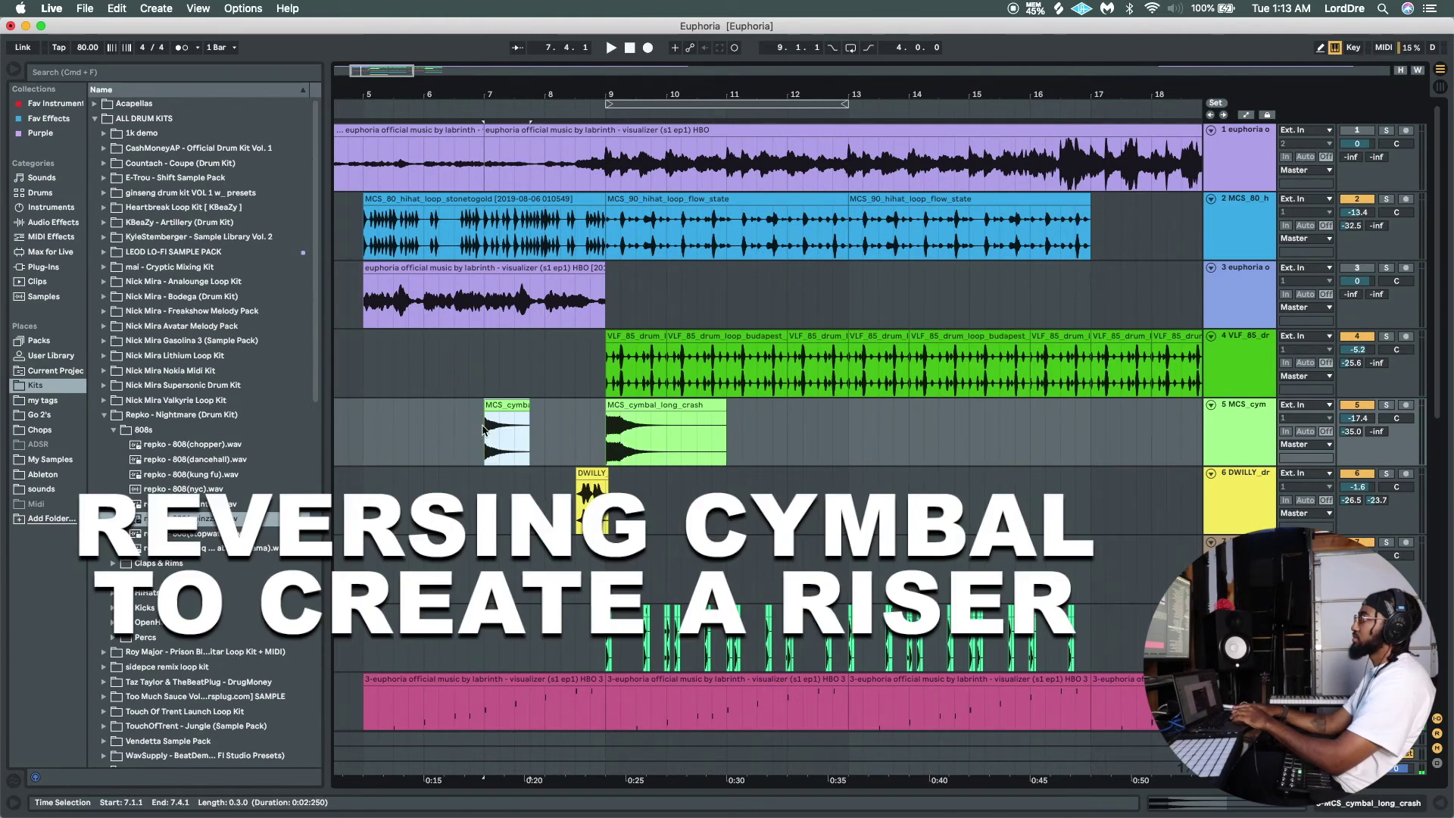
double_click(501, 424)
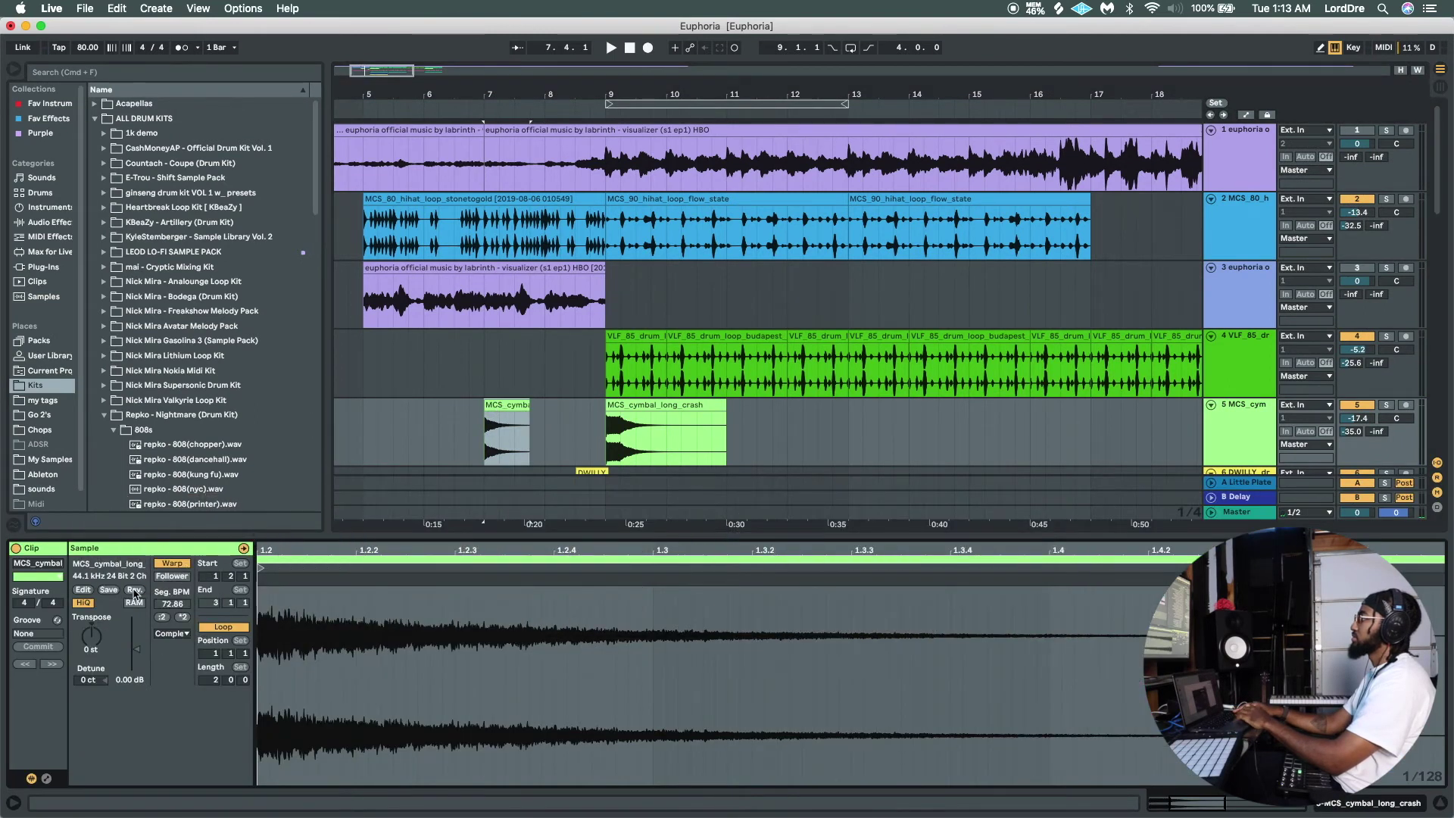
left_click(134, 595)
left_click_drag(515, 409, 589, 409)
key("space")
double_click(589, 409)
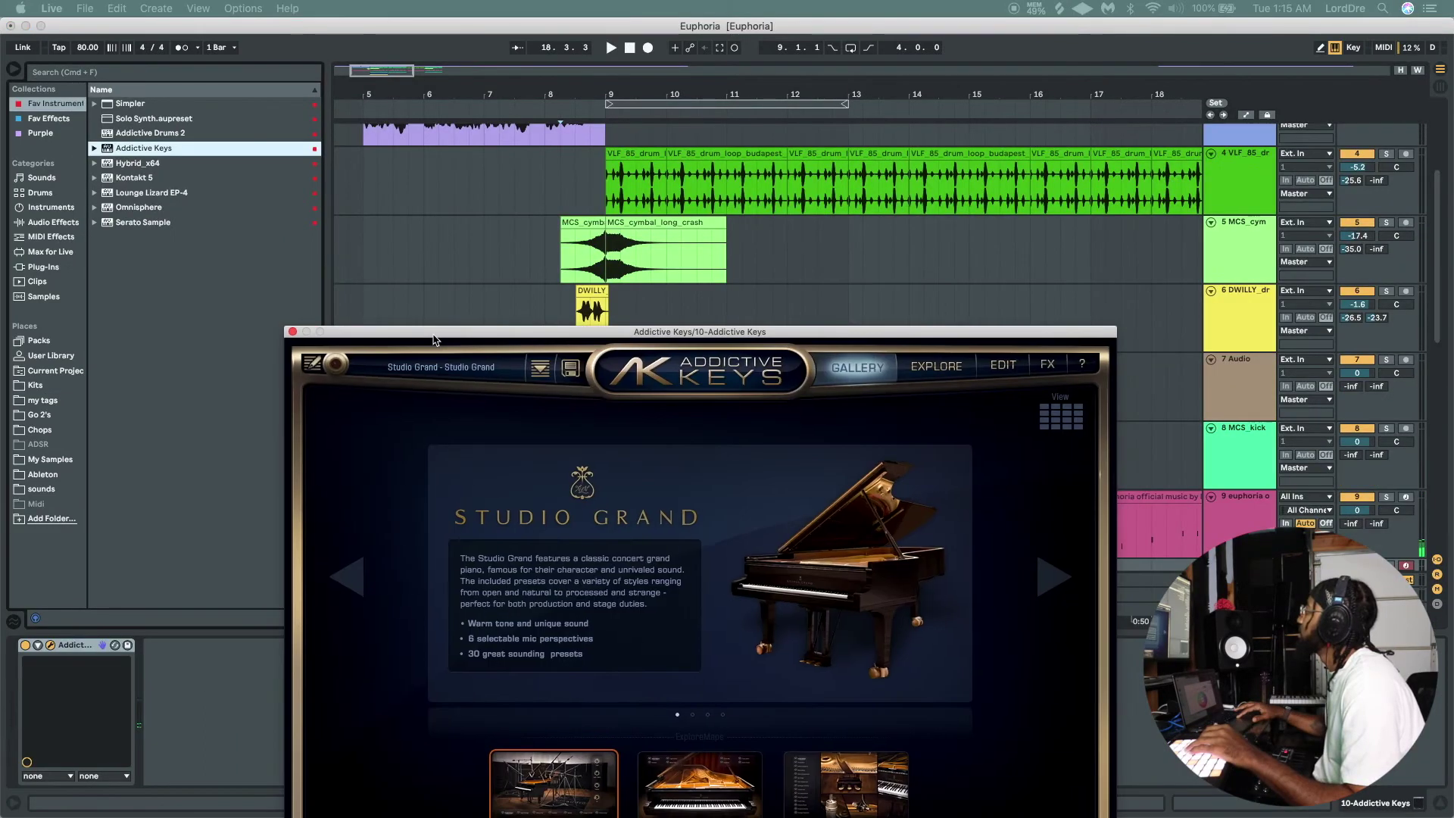
Choose the Studio Grand - Producer piano in Addictive Keys
left_click_drag(349, 334, 323, 182)
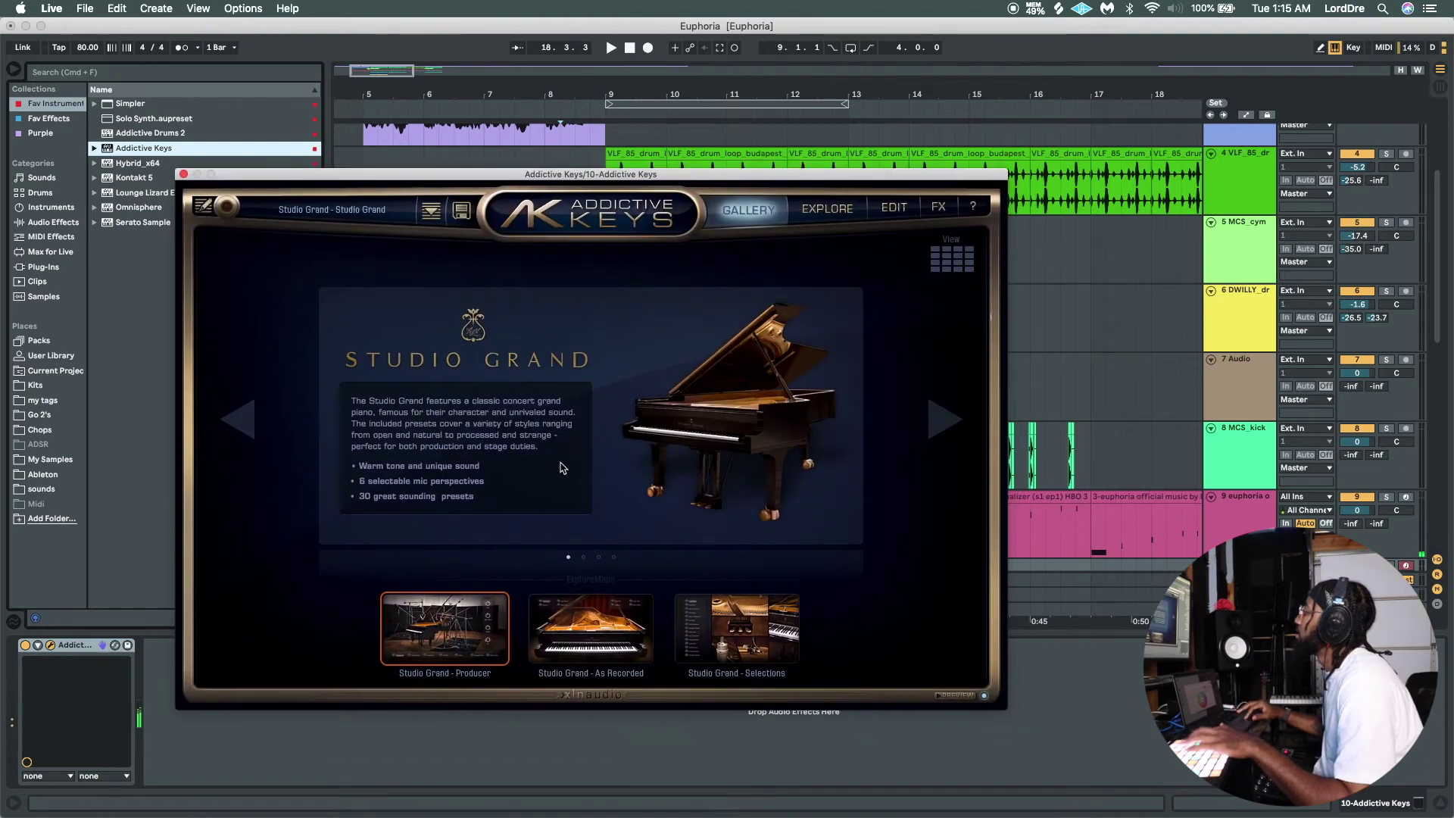
left_click(457, 632)
left_click(431, 635)
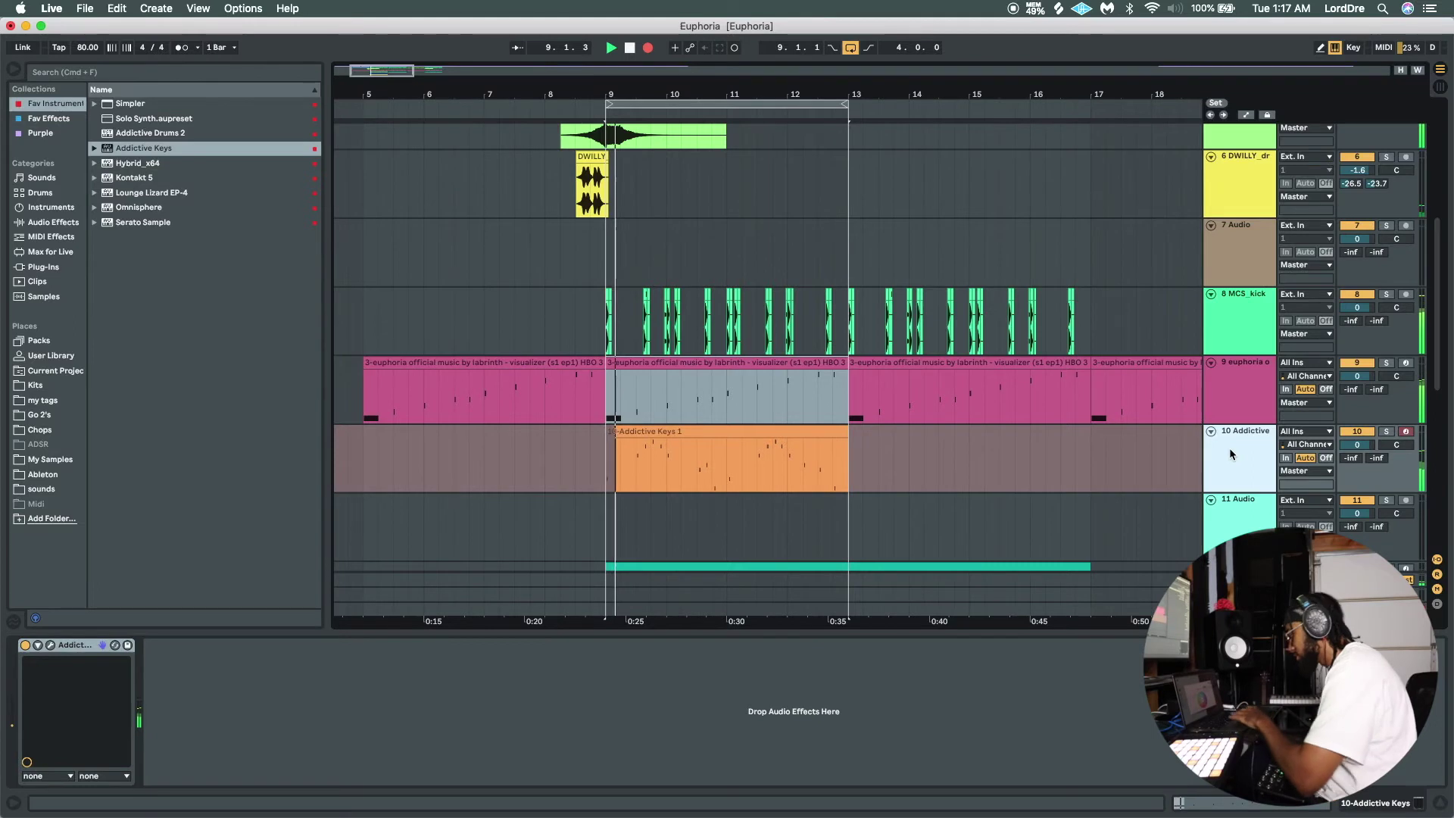
Add an Omnisphere part on its own track below Addictive Keys, running from bar 9 to bar 13
scroll(1229, 447, "down", 5)
left_click_drag(428, 355, 370, 265)
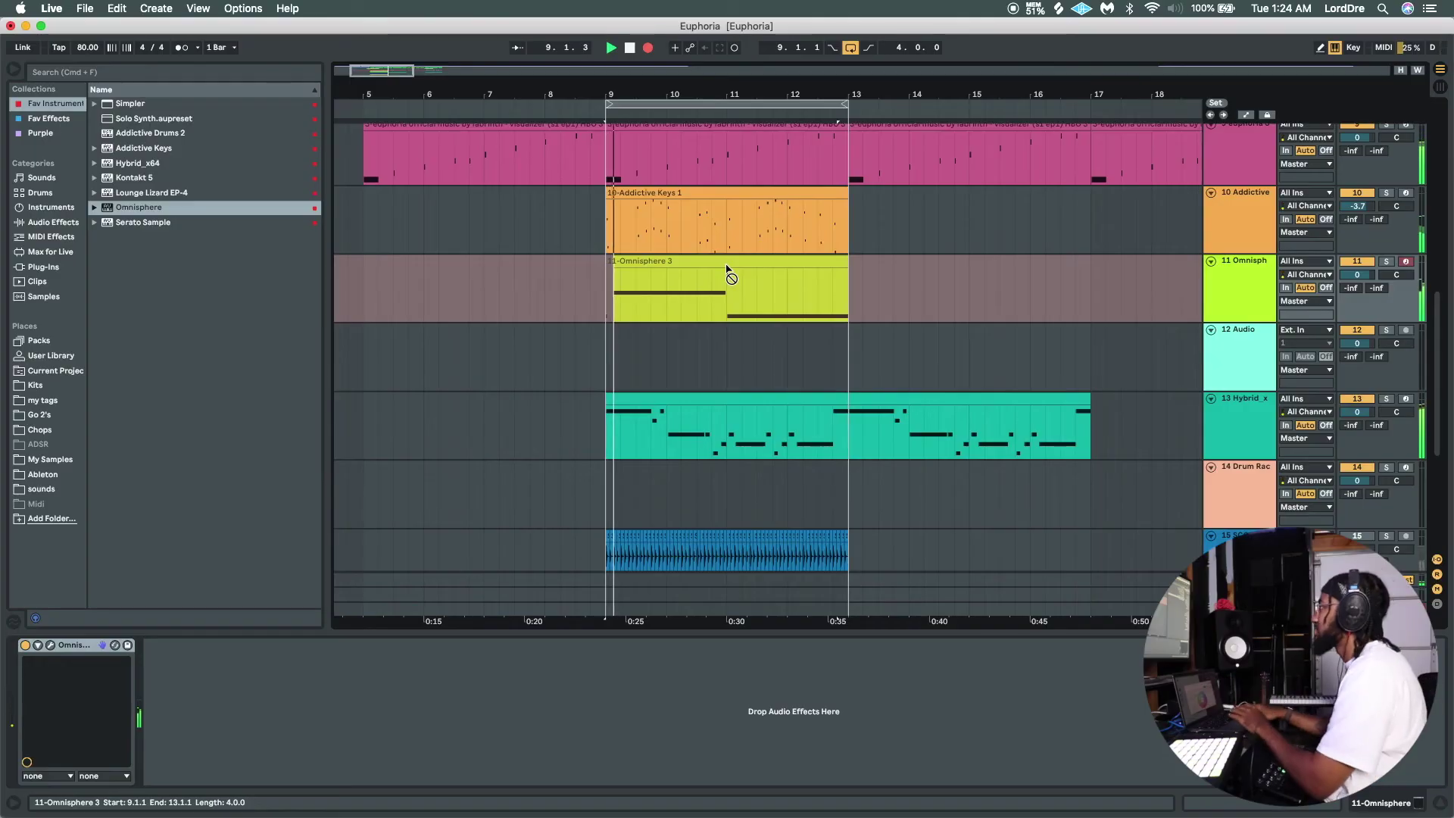
key("space")
Pan the duplicated DWILLY drum fill on track 7 to the right, duplicate it again and pan that copy to the left
mouse_move(1396, 309)
left_mouse_down()
mouse_move(1383, 318)
mouse_move(1410, 317)
left_mouse_up()
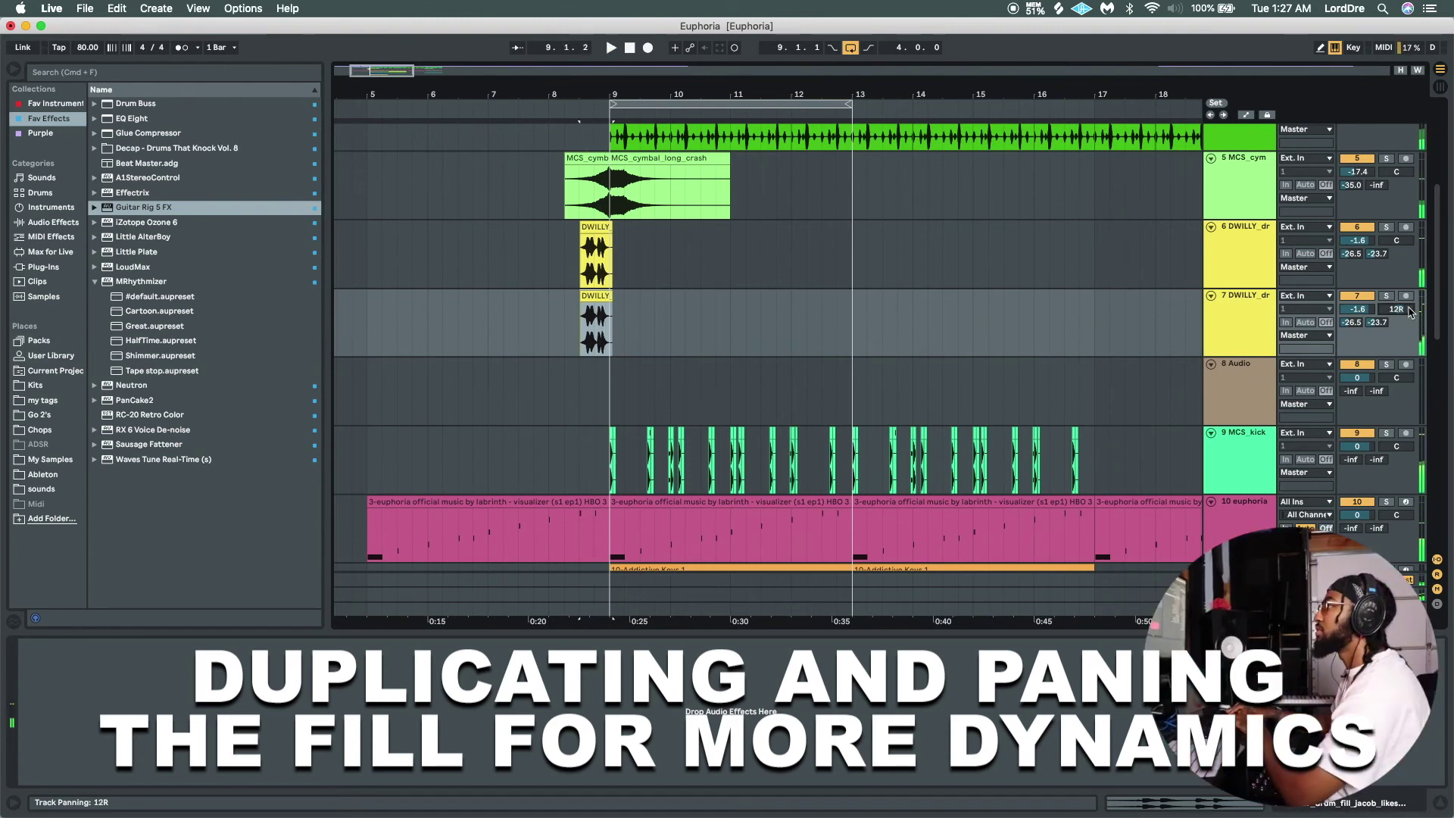
key("super+d")
left_click_drag(1397, 378, 1396, 402)
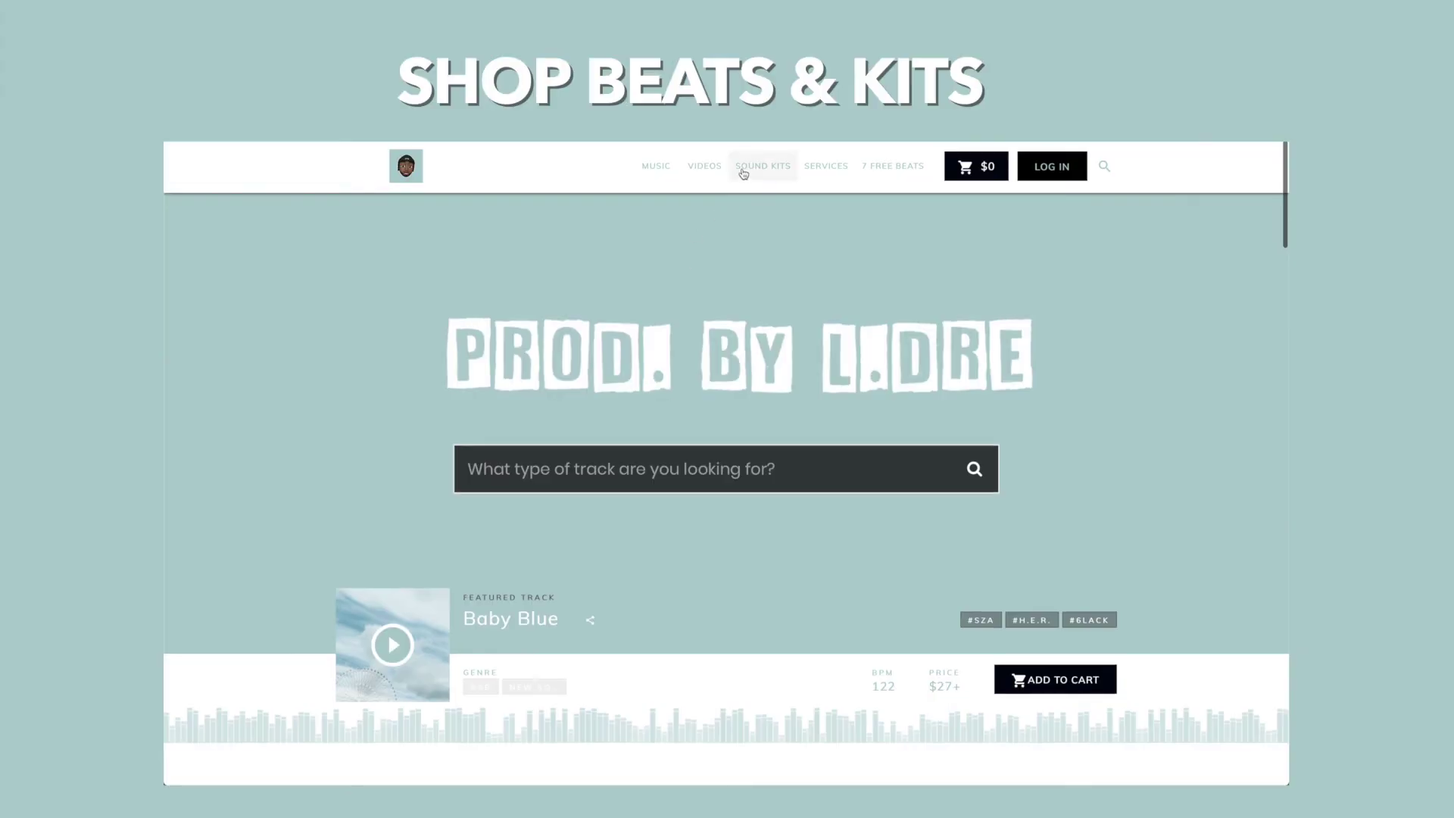
Open the Sound Kits section of the Prod. by L.Dre beat shop and look over it
left_click(743, 173)
scroll(672, 425, "down", 1)
scroll(682, 394, "up", 1)
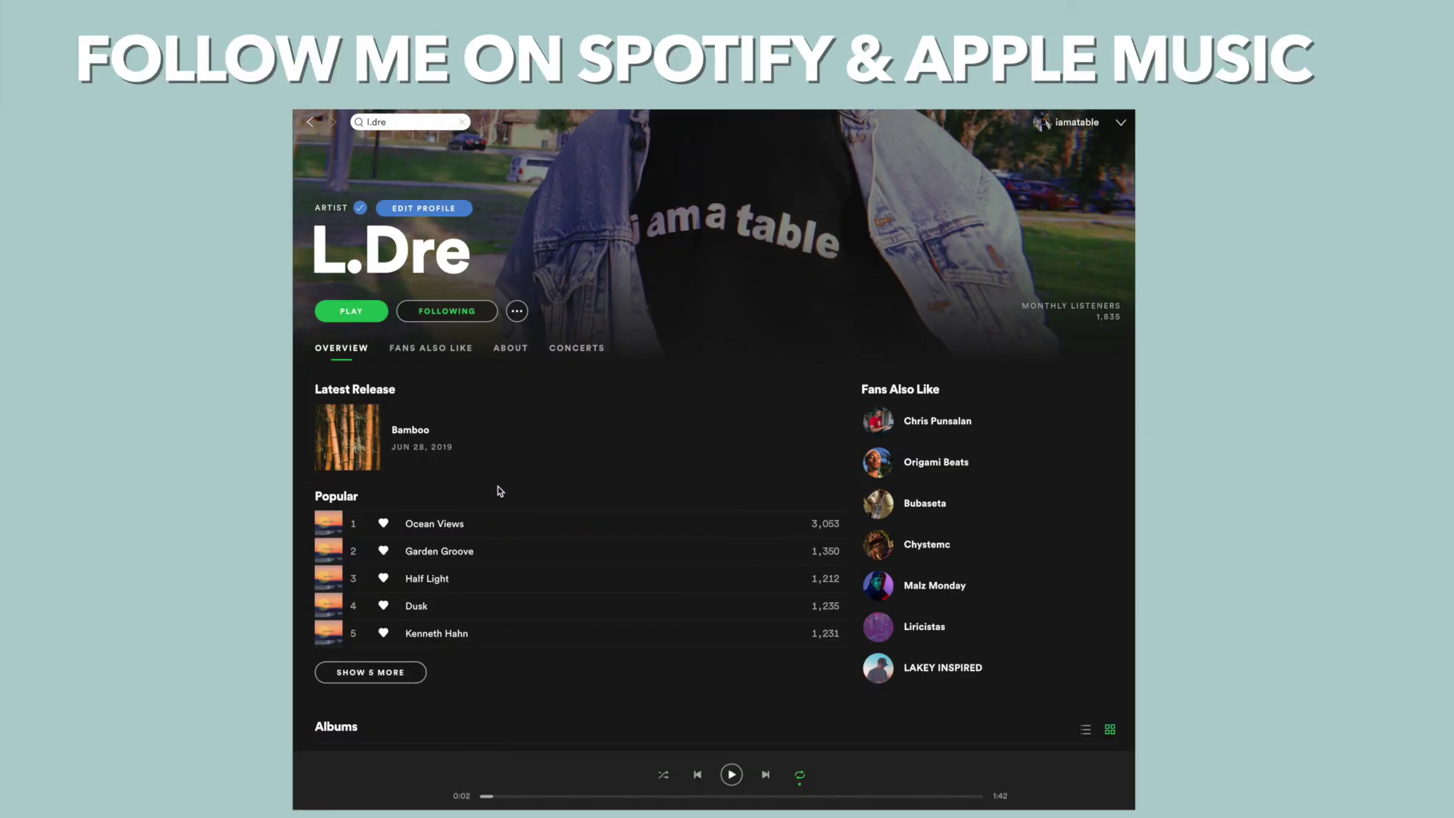
Open the About section of L.Dre's Spotify page and browse the artist's albums, singles and EPs in Apple Music
left_click(511, 349)
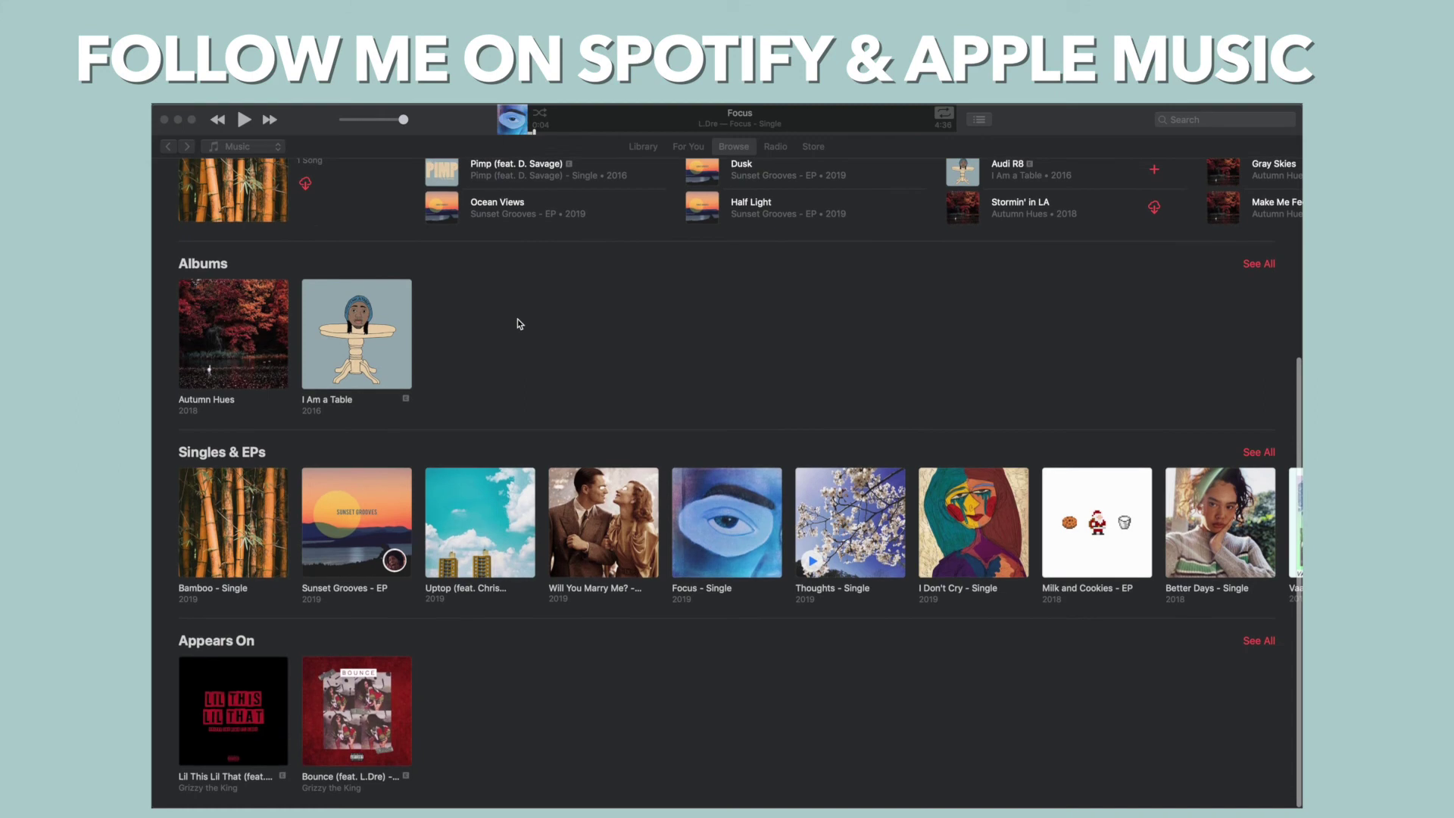
scroll(517, 320, "up", 3)
scroll(517, 320, "down", 3)
scroll(518, 320, "up", 4)
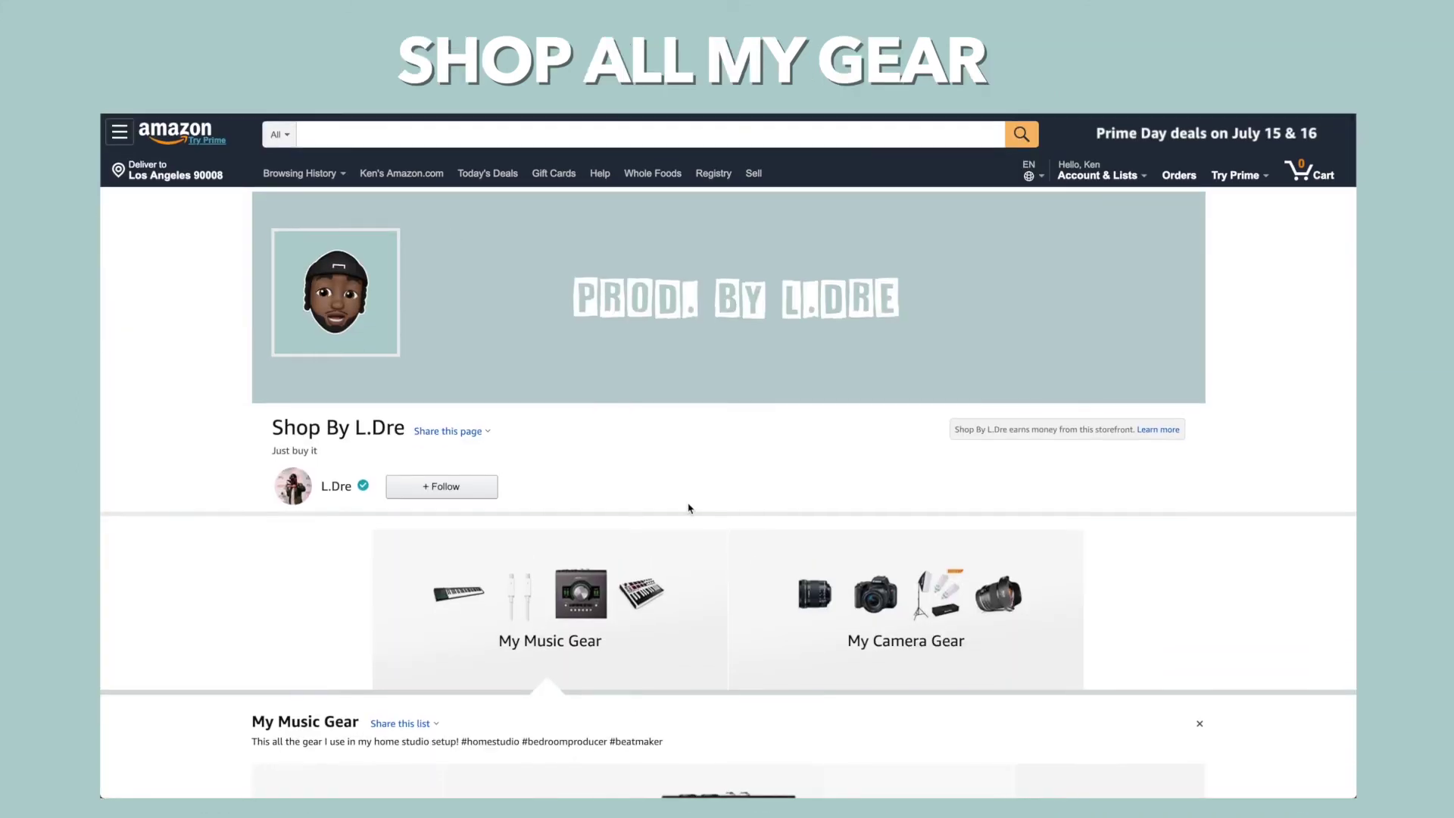
Browse the gear lists on the Shop By L.Dre Amazon storefront
scroll(691, 509, "down", 3)
scroll(690, 509, "down", 3)
scroll(688, 507, "up", 4)
left_click(836, 438)
scroll(666, 284, "down", 3)
scroll(599, 519, "up", 2)
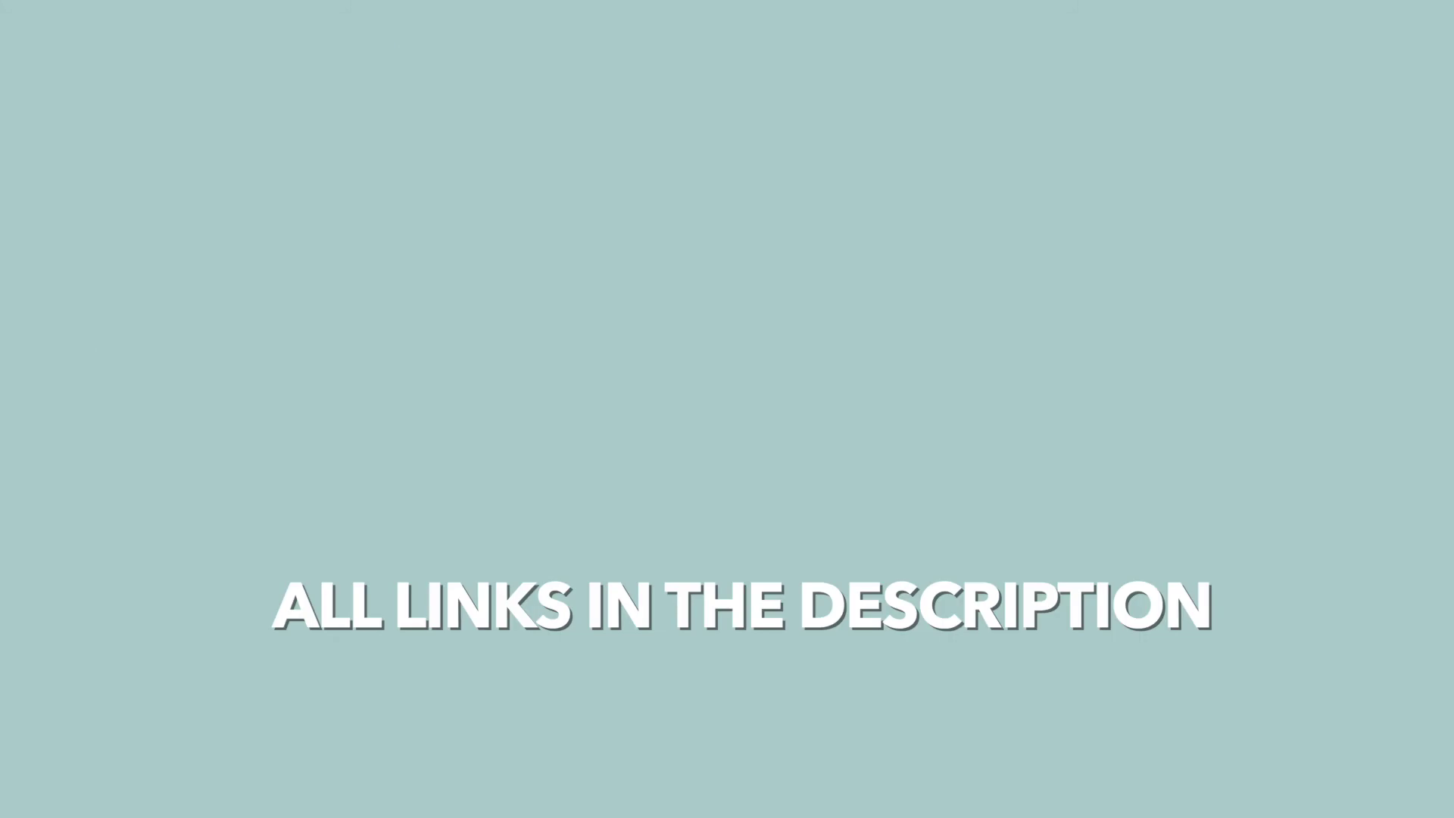